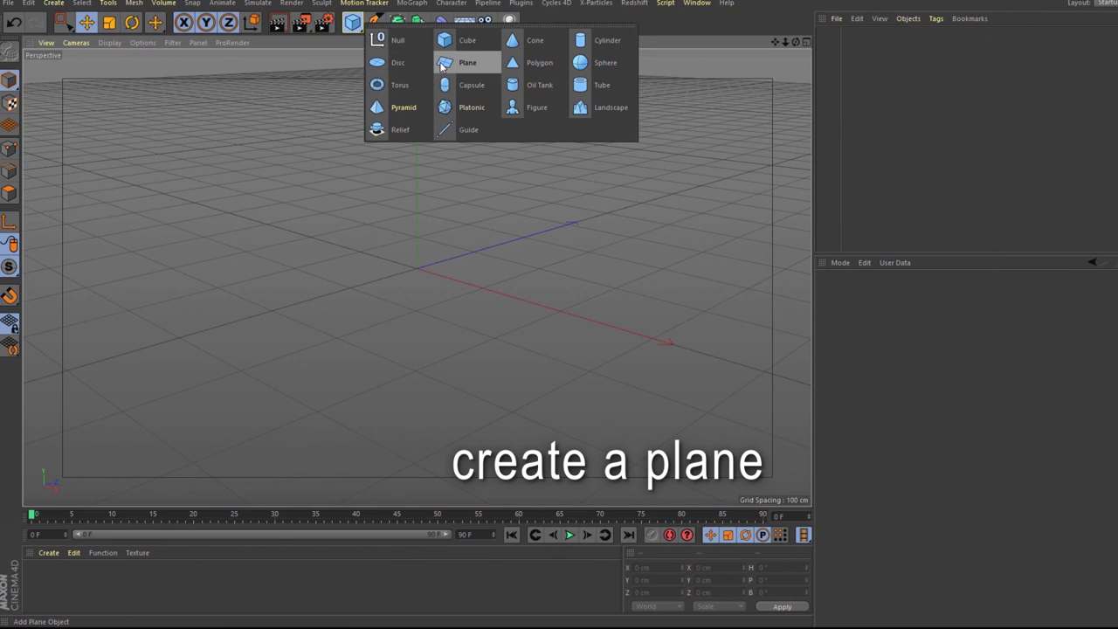
Add a Plane primitive (400 × 400 cm, 20 × 20 segments) to the empty scene
{"action": "left_click", "coordinate": [437, 71]}
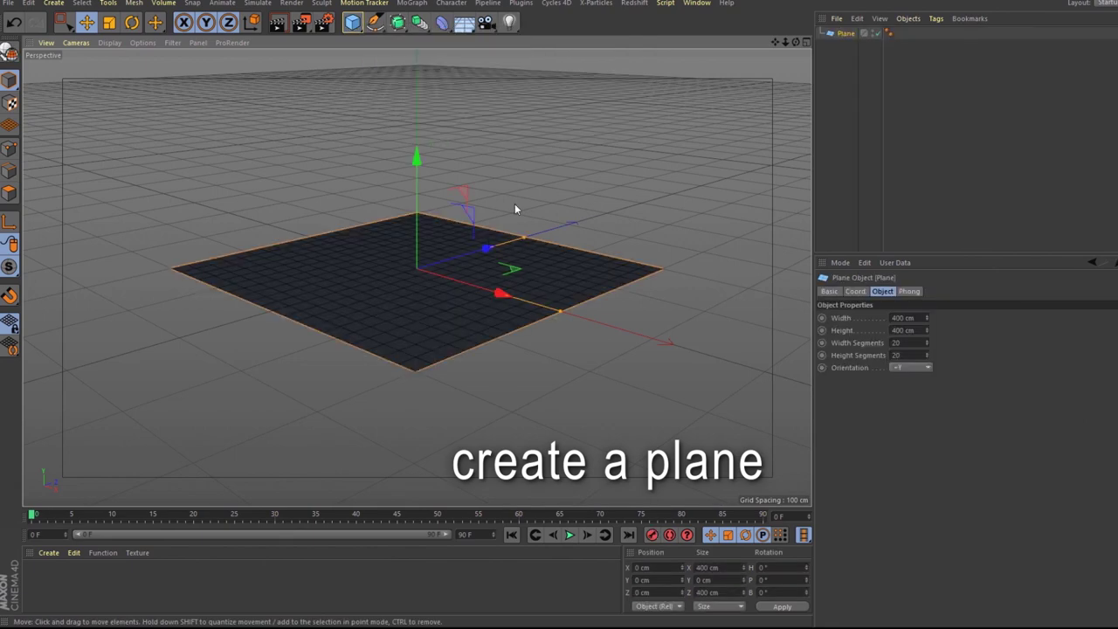
Set the plane's width and height segments to 100 each
{"action": "left_click_drag", "start_coordinate": [515, 207], "coordinate": [521, 244], "text": "alt"}
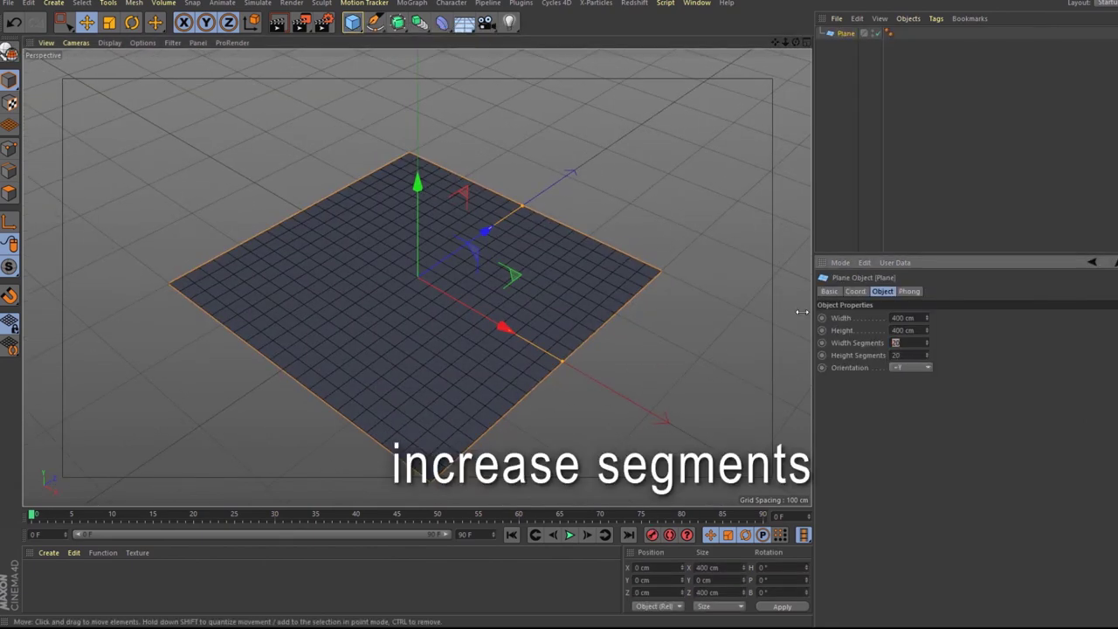
{"action": "type", "text": "100"}
{"action": "key", "text": "Tab"}
{"action": "type", "text": "100"}
{"action": "key", "text": "Return"}
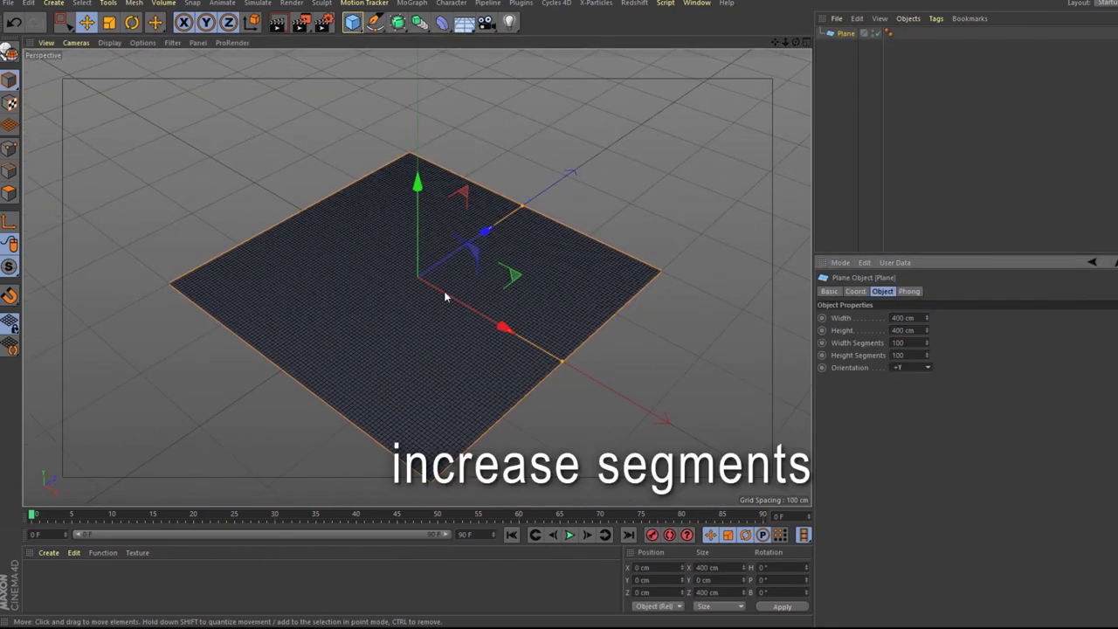
{"action": "mouse_move", "coordinate": [444, 292]}
{"action": "left_mouse_down", "text": "alt"}
{"action": "mouse_move", "coordinate": [429, 335]}
{"action": "mouse_move", "coordinate": [524, 279]}
{"action": "mouse_move", "coordinate": [491, 277]}
{"action": "mouse_move", "coordinate": [516, 262]}
{"action": "left_mouse_up", "text": "alt"}
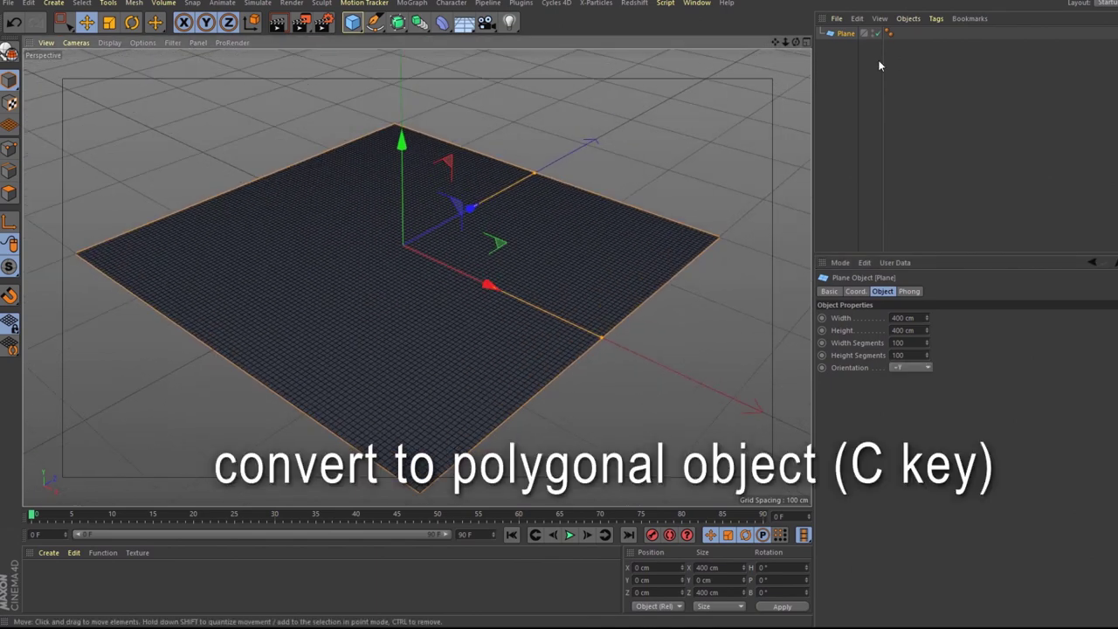
Make the plane editable and give all its polygons a vertex weight of 0
{"action": "left_click", "coordinate": [10, 52]}
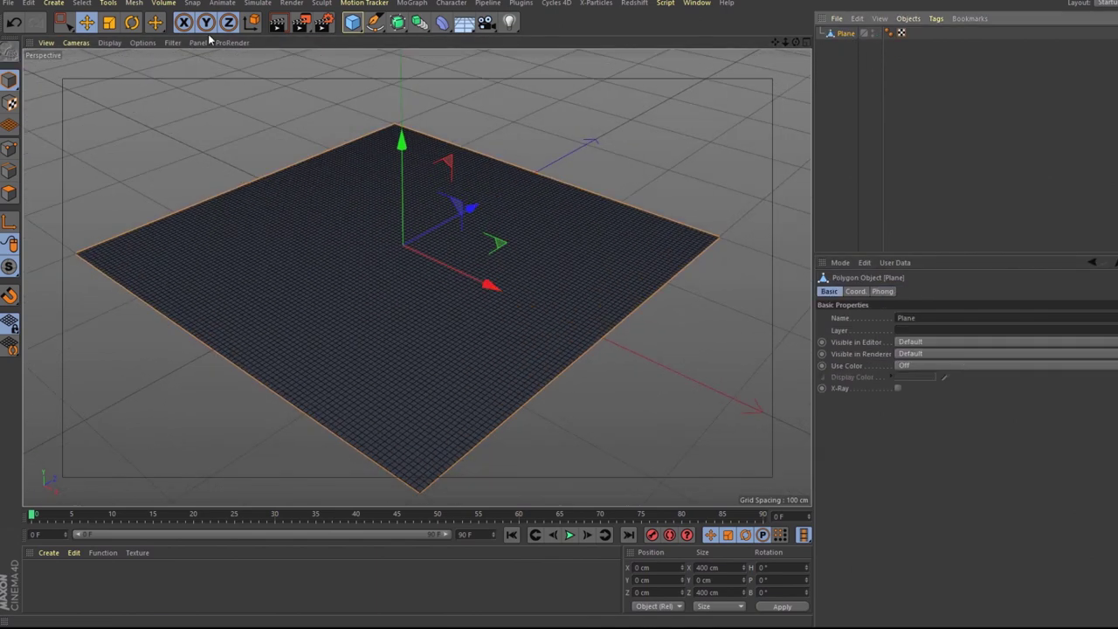
{"action": "left_click", "coordinate": [11, 194]}
{"action": "key", "text": "ctrl+a"}
{"action": "left_click", "coordinate": [84, 6]}
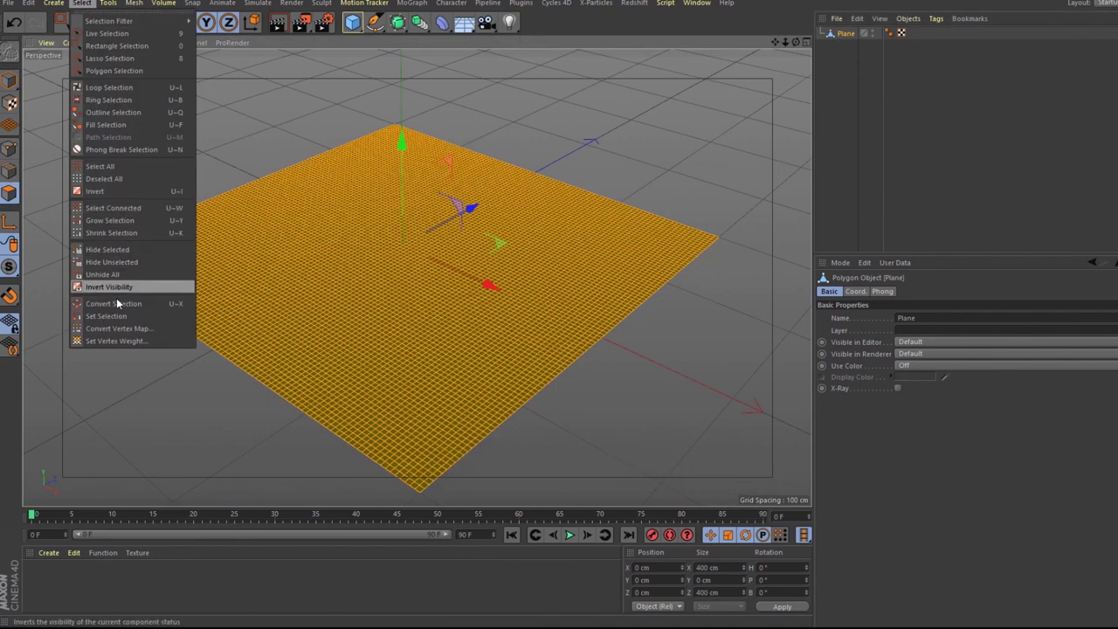
{"action": "left_click", "coordinate": [136, 341]}
{"action": "left_click", "coordinate": [105, 364]}
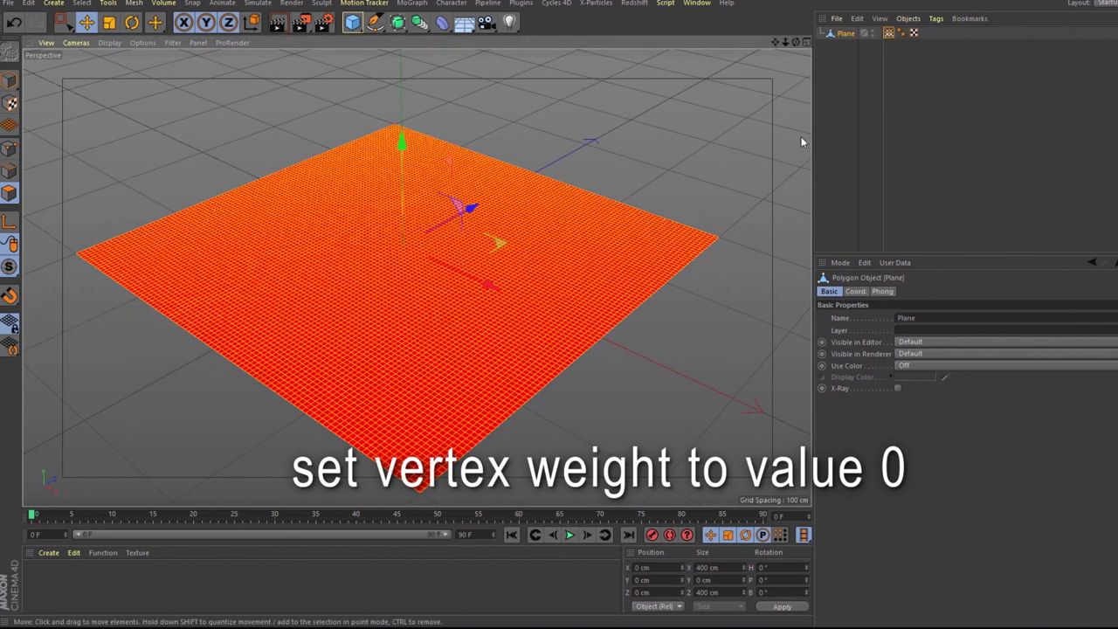
{"action": "left_click", "coordinate": [840, 85]}
Enable fields on the Vertex Map tag and add a Spherical Field sized 11 cm
{"action": "left_click", "coordinate": [889, 33]}
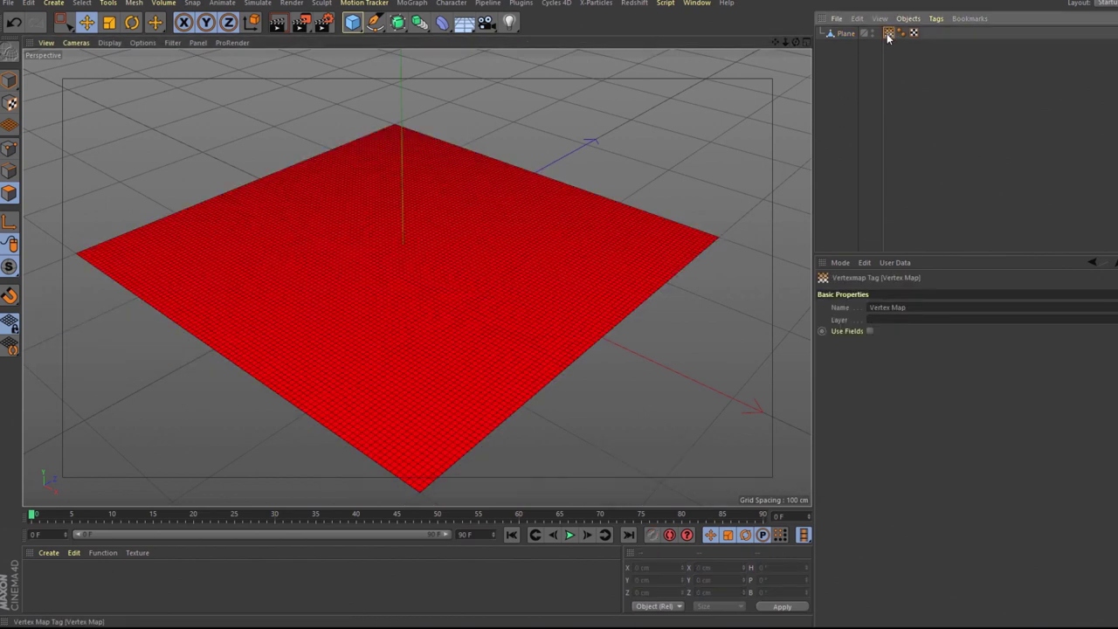
{"action": "left_click", "coordinate": [871, 331]}
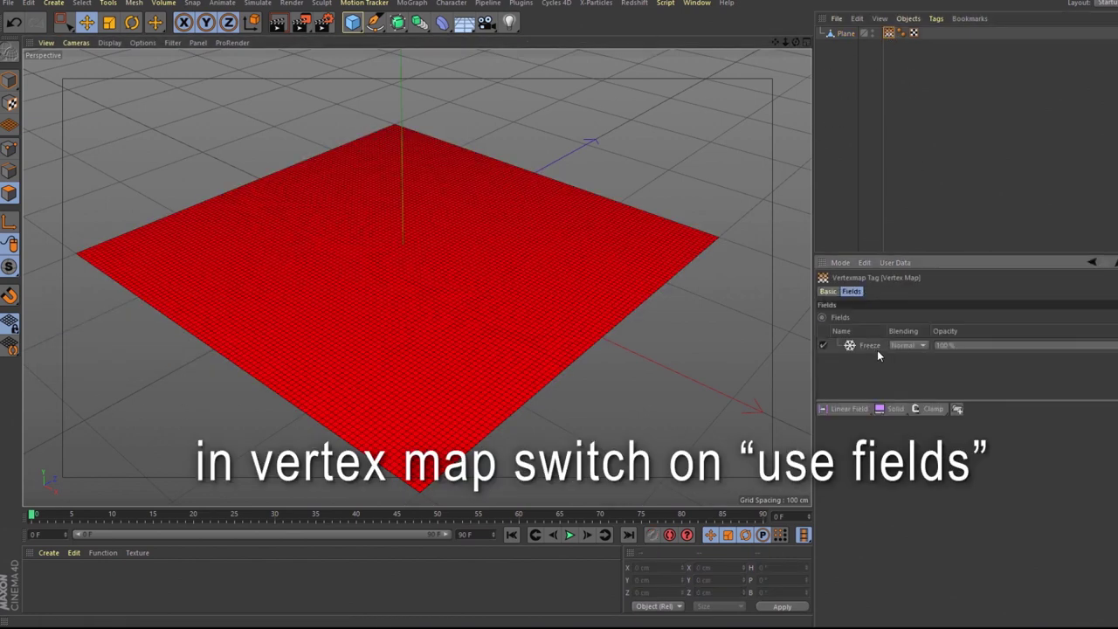
{"action": "left_click", "coordinate": [855, 408]}
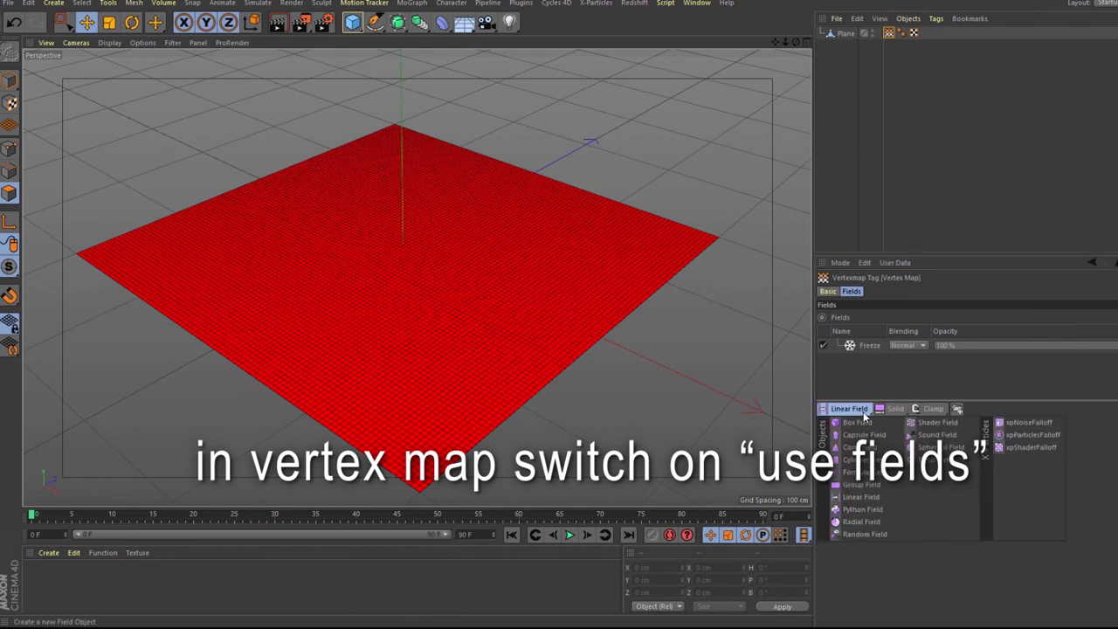
{"action": "left_click", "coordinate": [953, 449]}
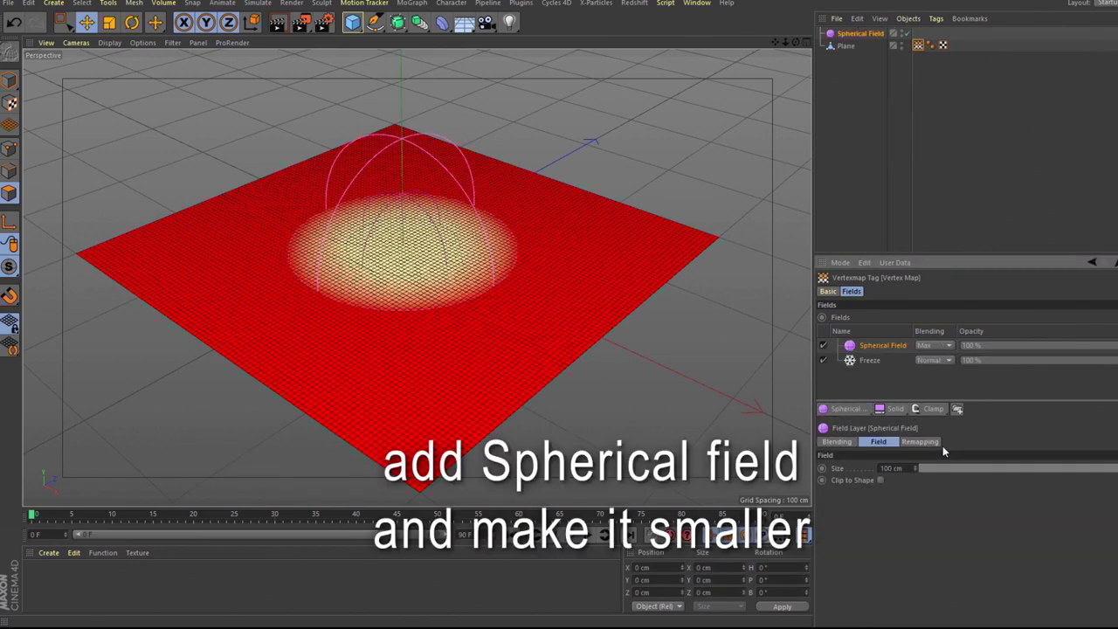
{"action": "left_click", "coordinate": [861, 33]}
{"action": "left_click", "coordinate": [881, 334]}
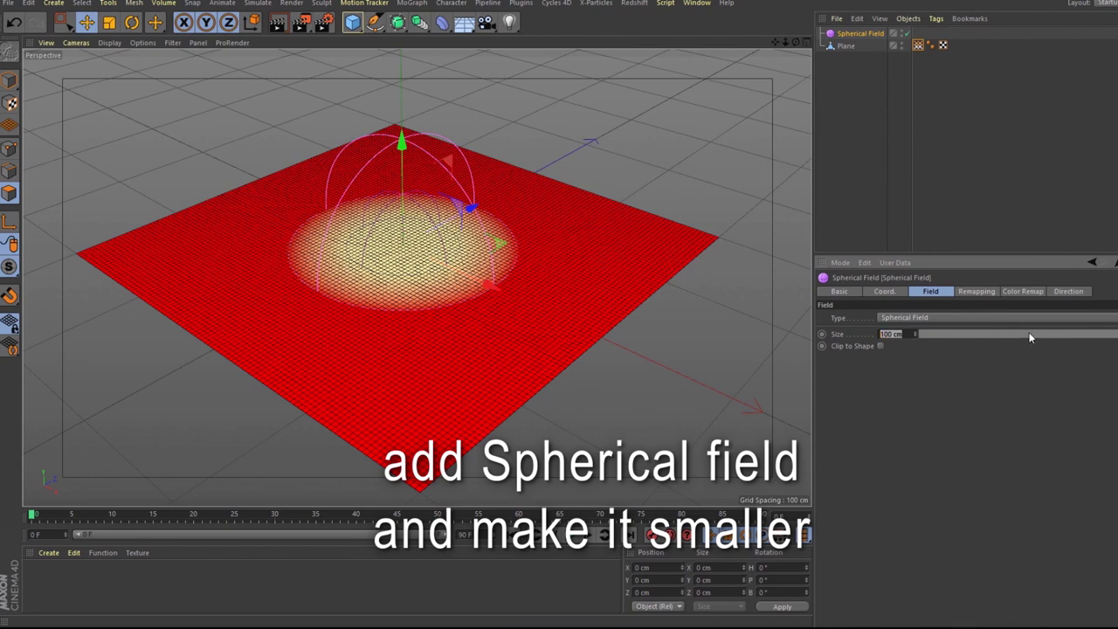
{"action": "left_click_drag", "start_coordinate": [1030, 336], "coordinate": [947, 337]}
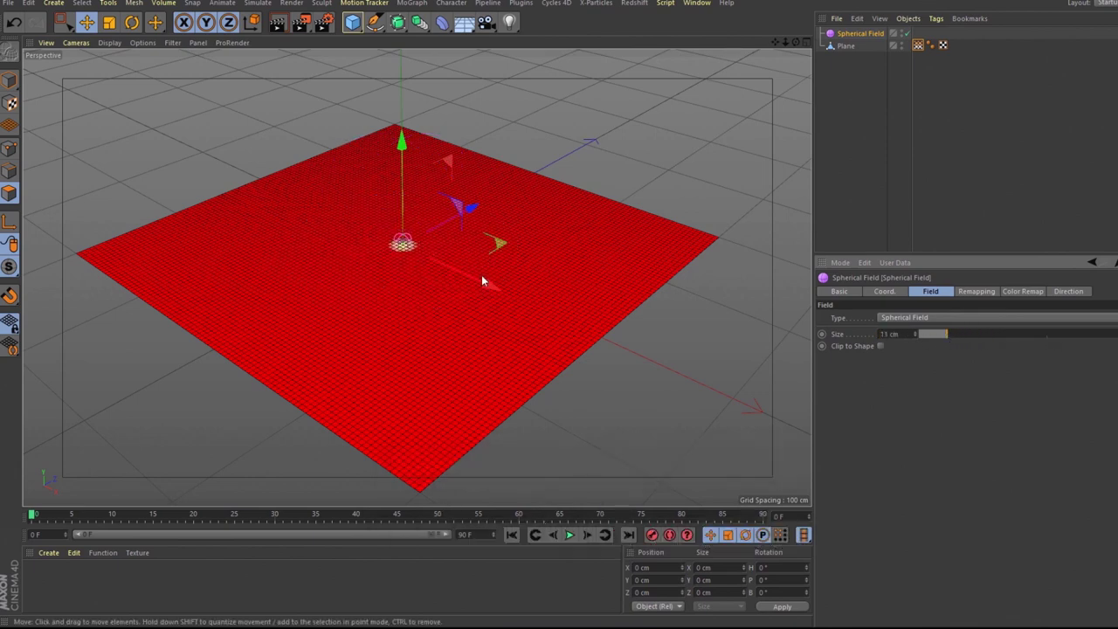
Move the Freeze layer above the Spherical Field, with Add blending and Average mode
{"action": "left_click", "coordinate": [917, 45]}
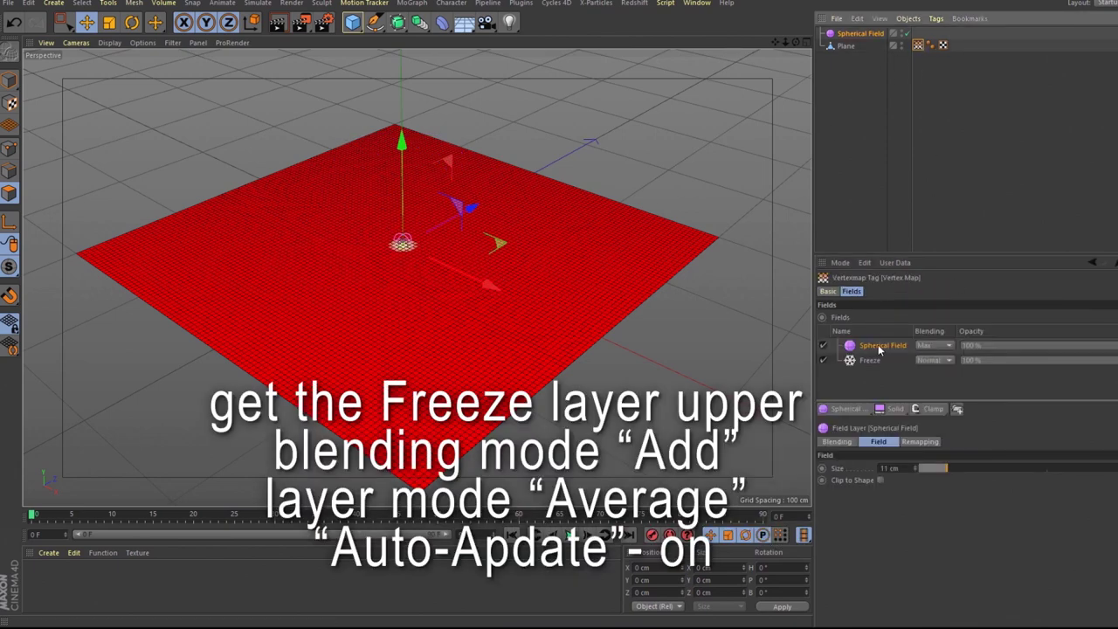
{"action": "left_click_drag", "start_coordinate": [870, 362], "coordinate": [883, 353]}
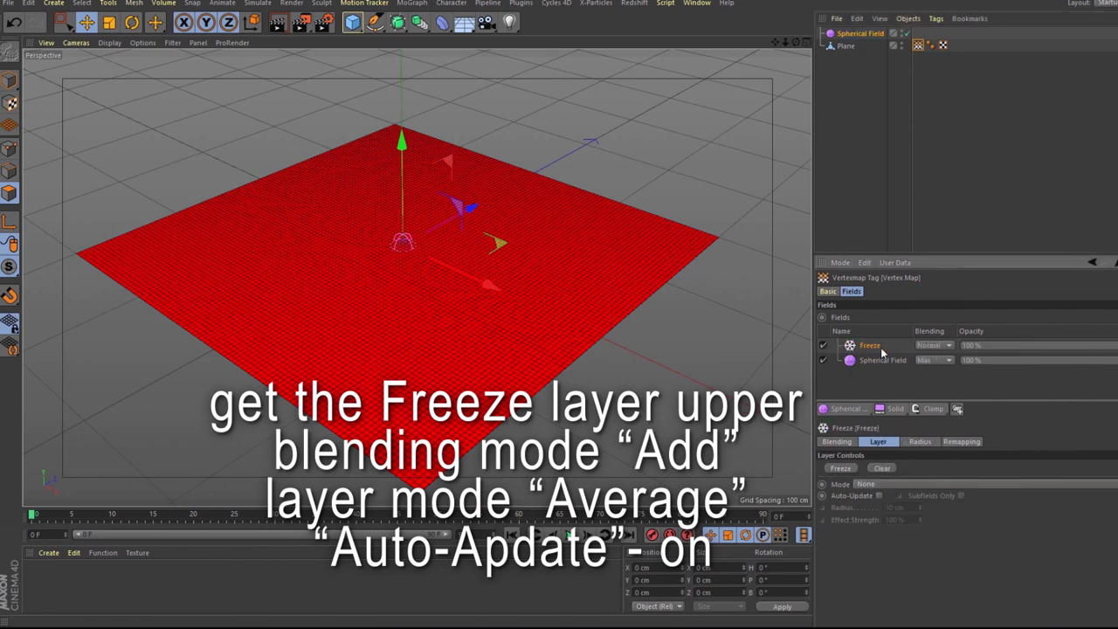
{"action": "left_click", "coordinate": [953, 453]}
{"action": "left_click", "coordinate": [877, 487]}
{"action": "left_click", "coordinate": [878, 547]}
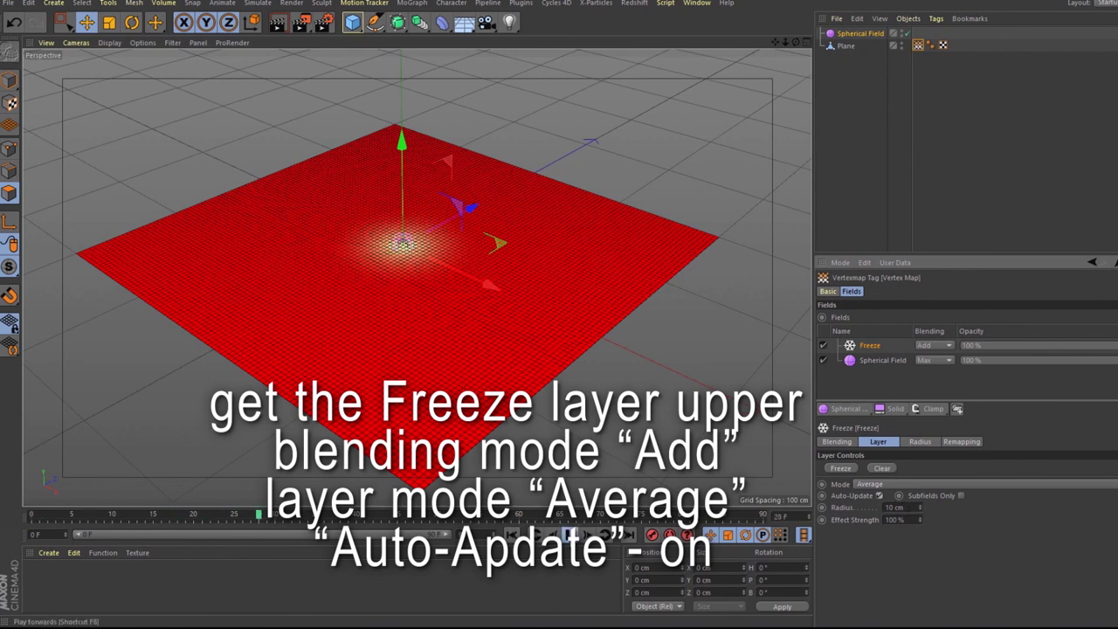
{"action": "left_click", "coordinate": [569, 535]}
Switch the viewport to Gouraud Shading and return to the first frame
{"action": "left_click", "coordinate": [109, 42]}
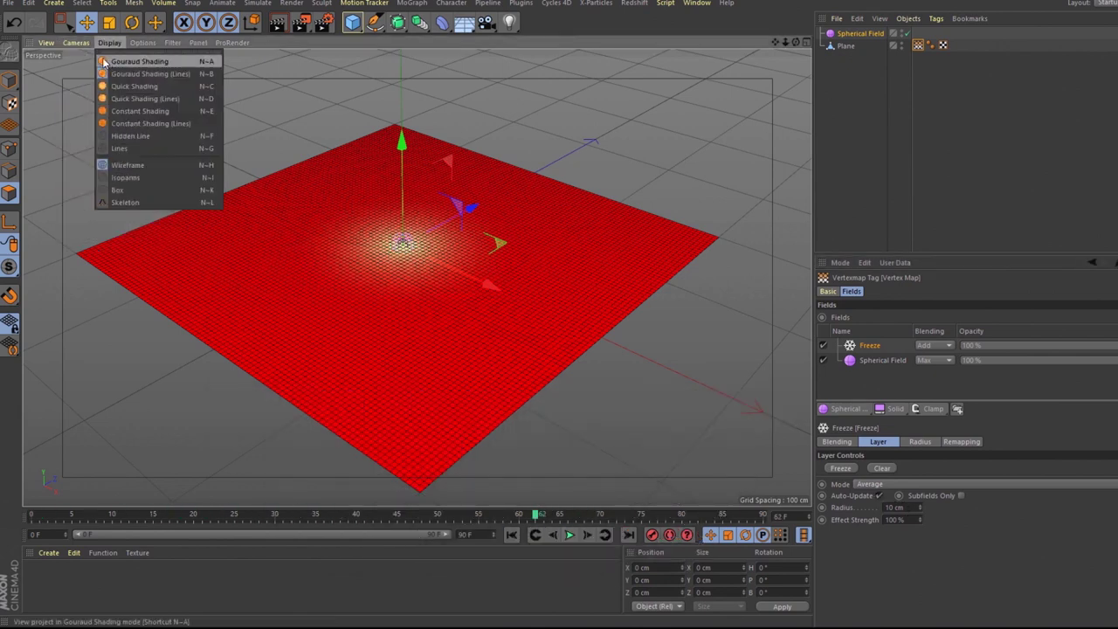
{"action": "left_click", "coordinate": [140, 56]}
{"action": "left_click", "coordinate": [512, 534]}
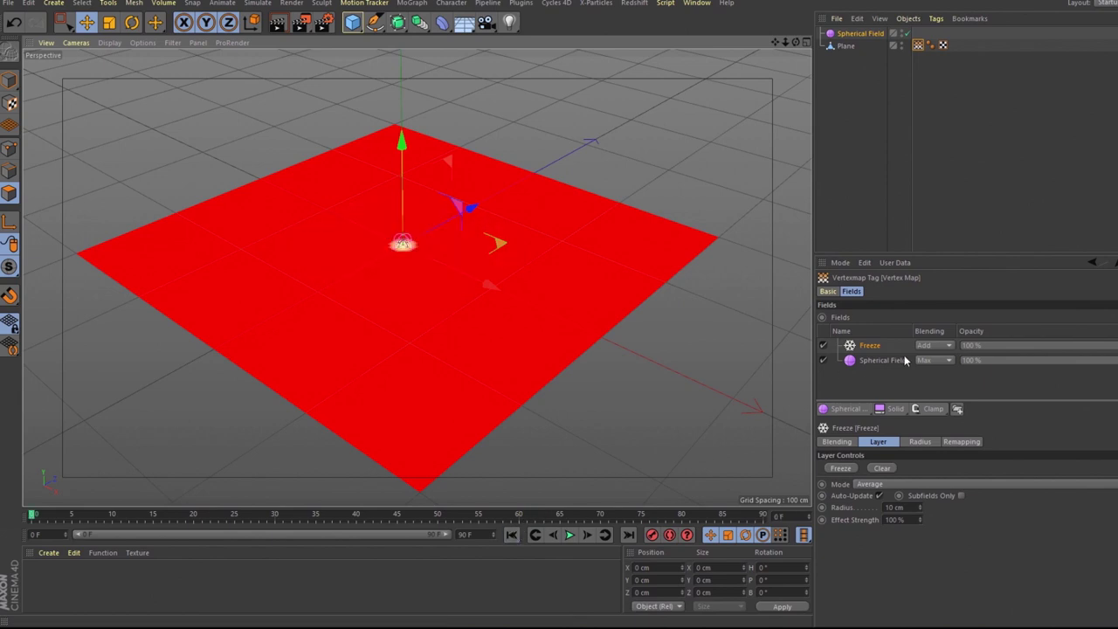
Add a Curve layer to the fields, add a knot lowering its peak, and preview the growth
{"action": "left_click", "coordinate": [932, 409]}
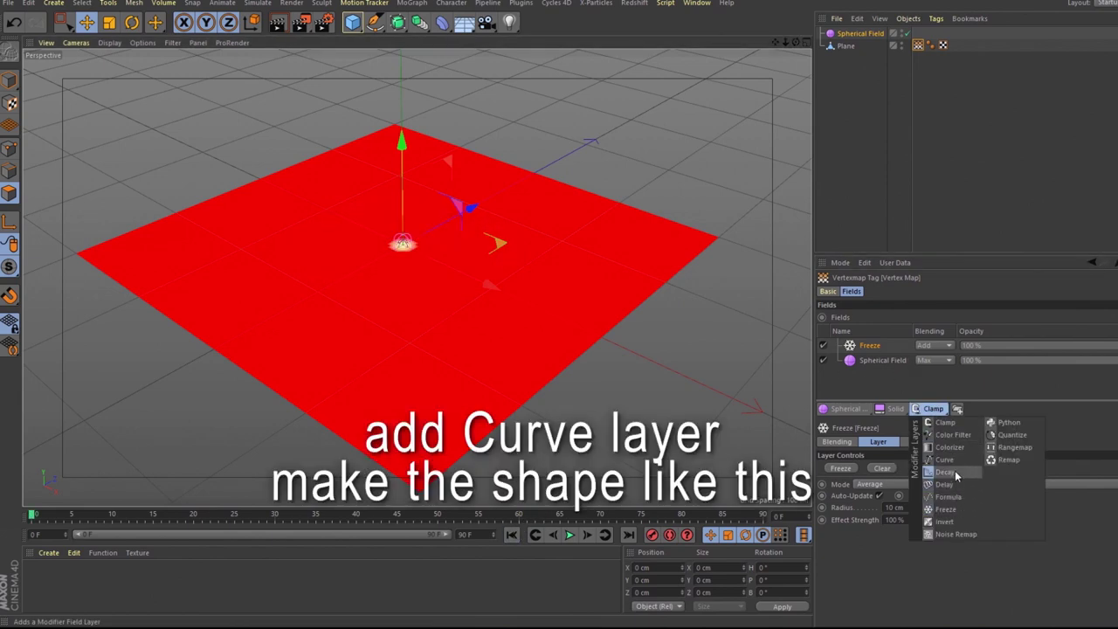
{"action": "left_click", "coordinate": [948, 459]}
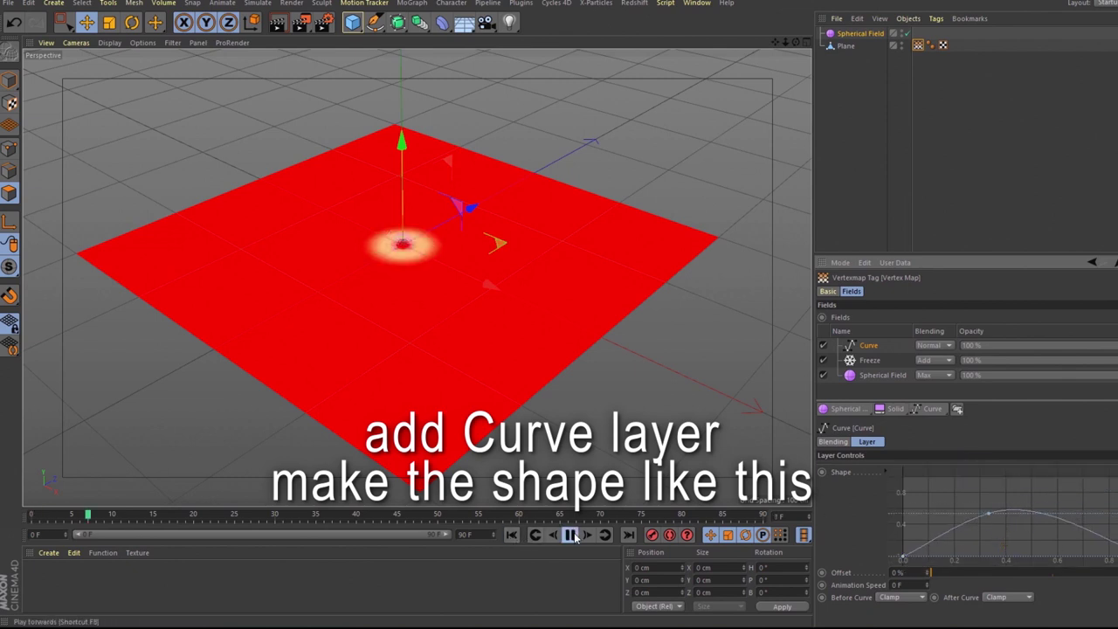
{"action": "left_click", "coordinate": [988, 520], "text": "ctrl"}
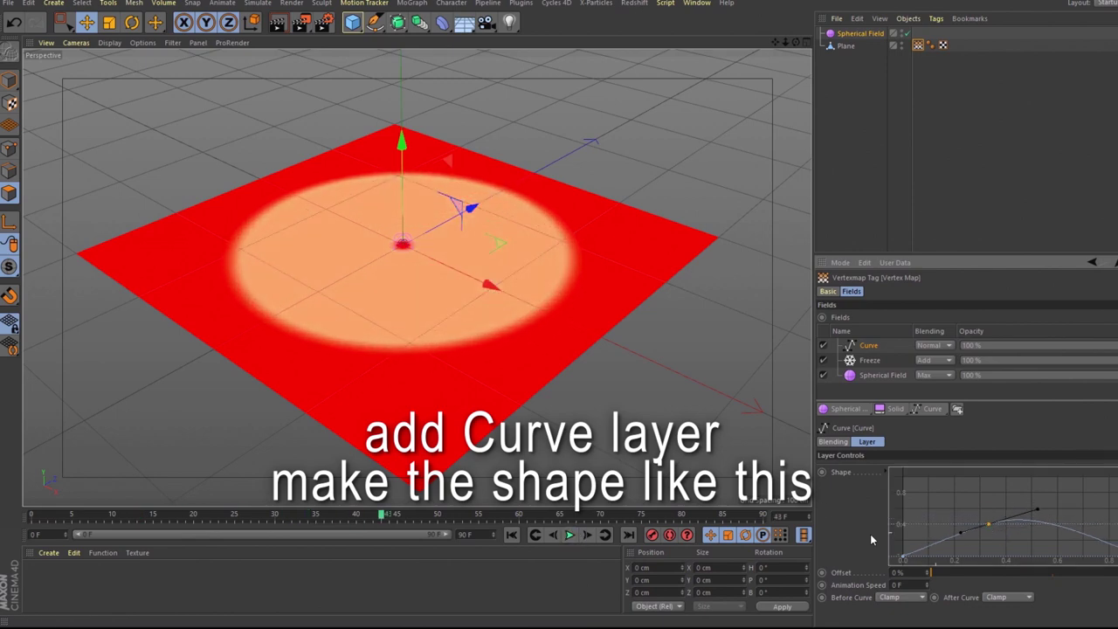
{"action": "left_click", "coordinate": [522, 539]}
{"action": "left_click", "coordinate": [570, 536]}
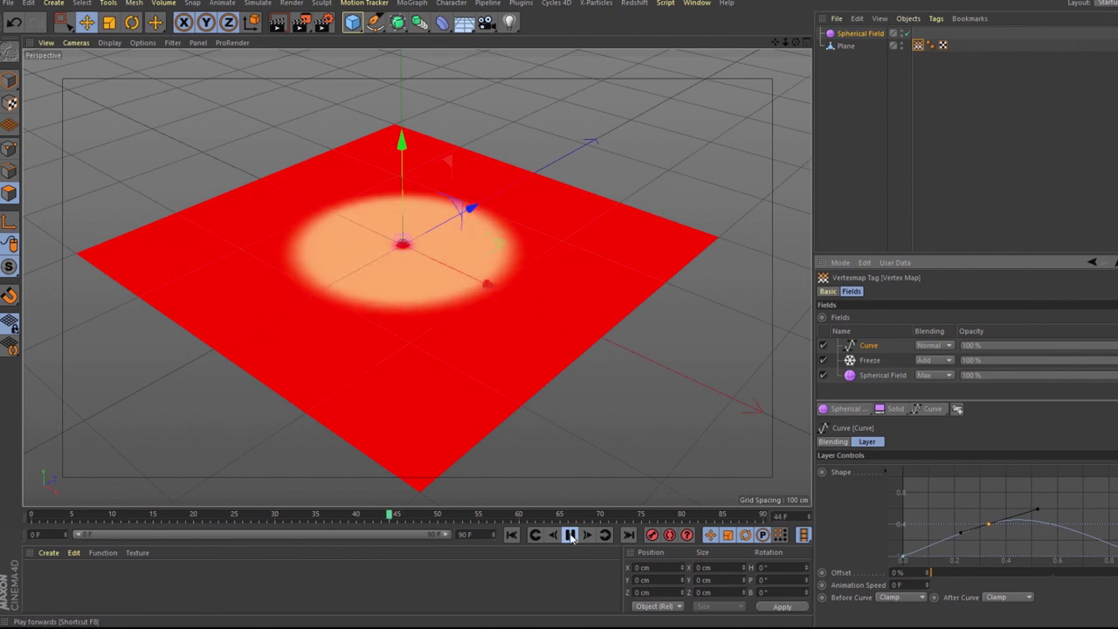
{"action": "left_click", "coordinate": [570, 536]}
{"action": "left_click", "coordinate": [512, 535]}
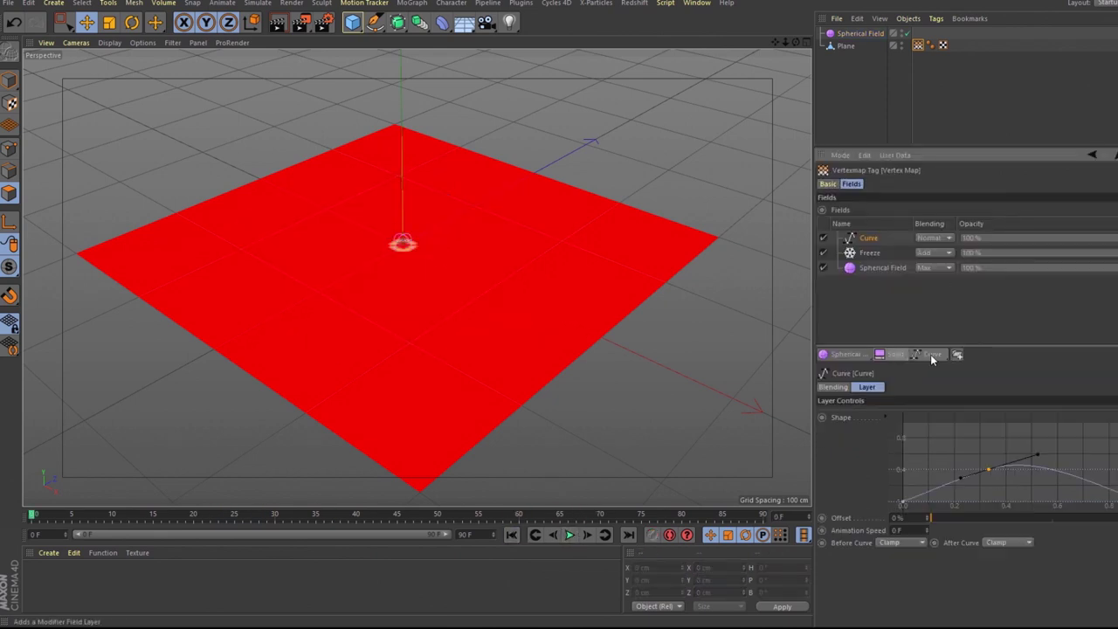
Add a top Freeze layer with Average mode and Subtract blending, then reshape the Curve graph
{"action": "left_click", "coordinate": [934, 354]}
{"action": "left_click", "coordinate": [959, 459]}
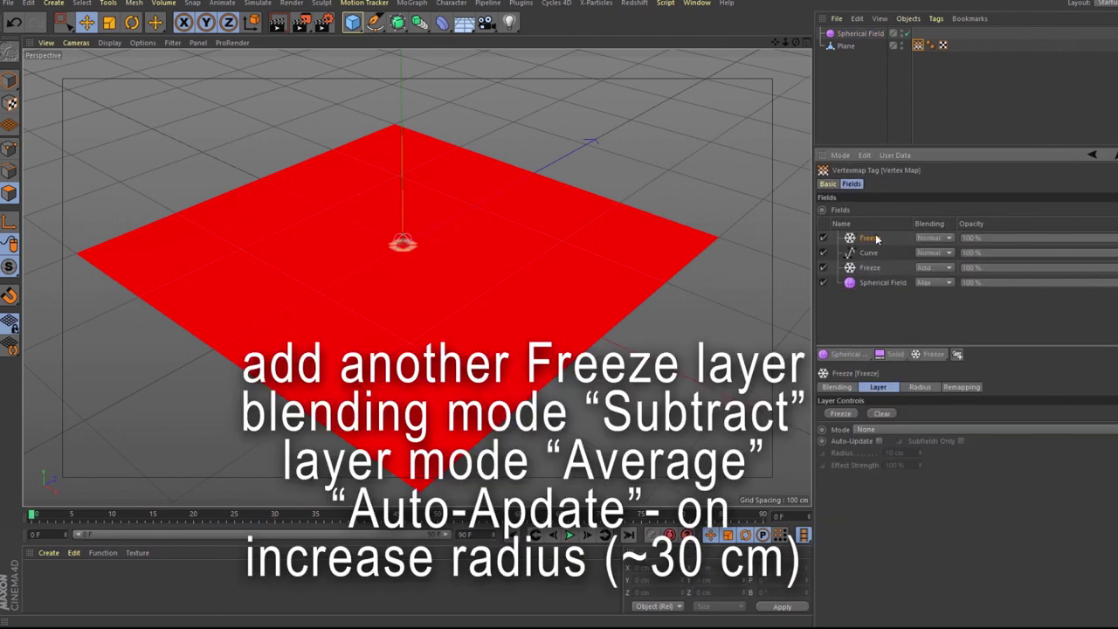
{"action": "left_click", "coordinate": [881, 430]}
{"action": "left_click", "coordinate": [888, 478]}
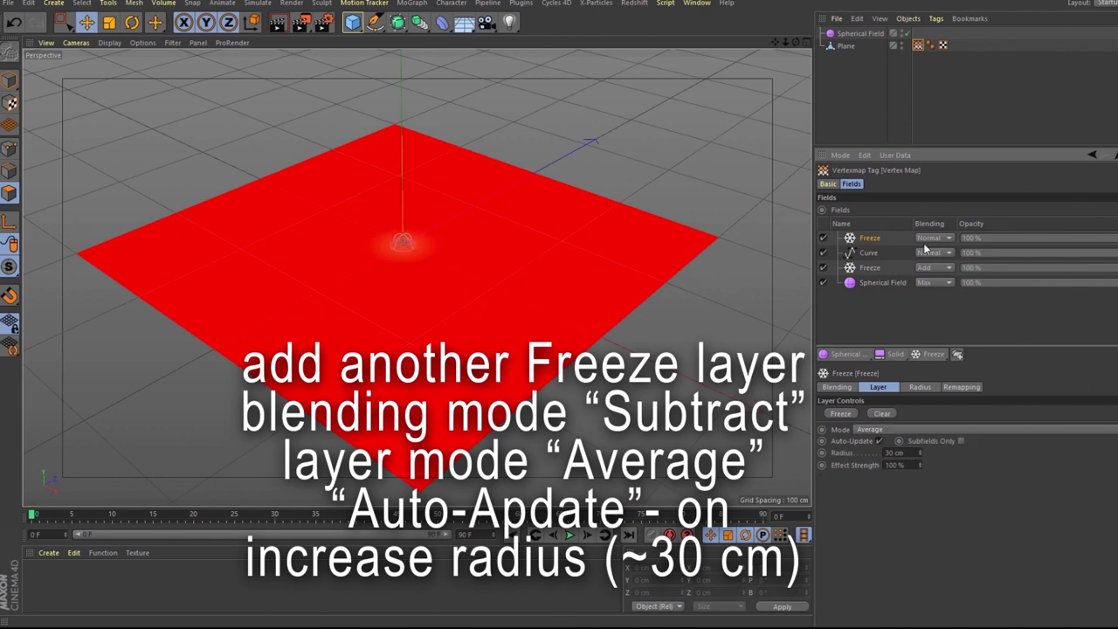
{"action": "left_click", "coordinate": [941, 286]}
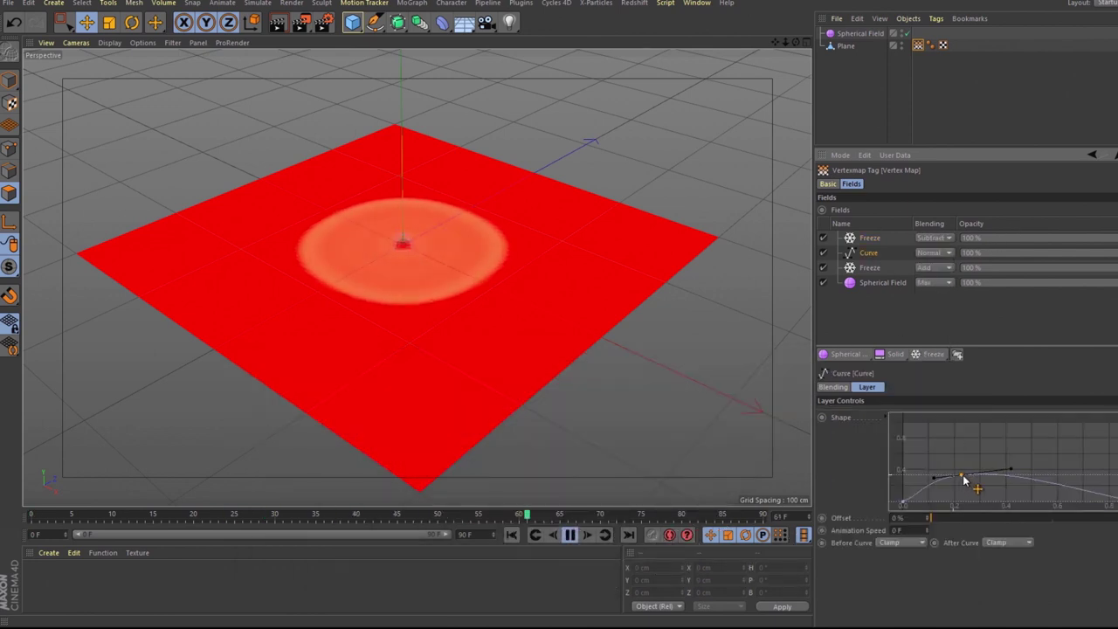
{"action": "left_click_drag", "start_coordinate": [965, 480], "coordinate": [975, 473]}
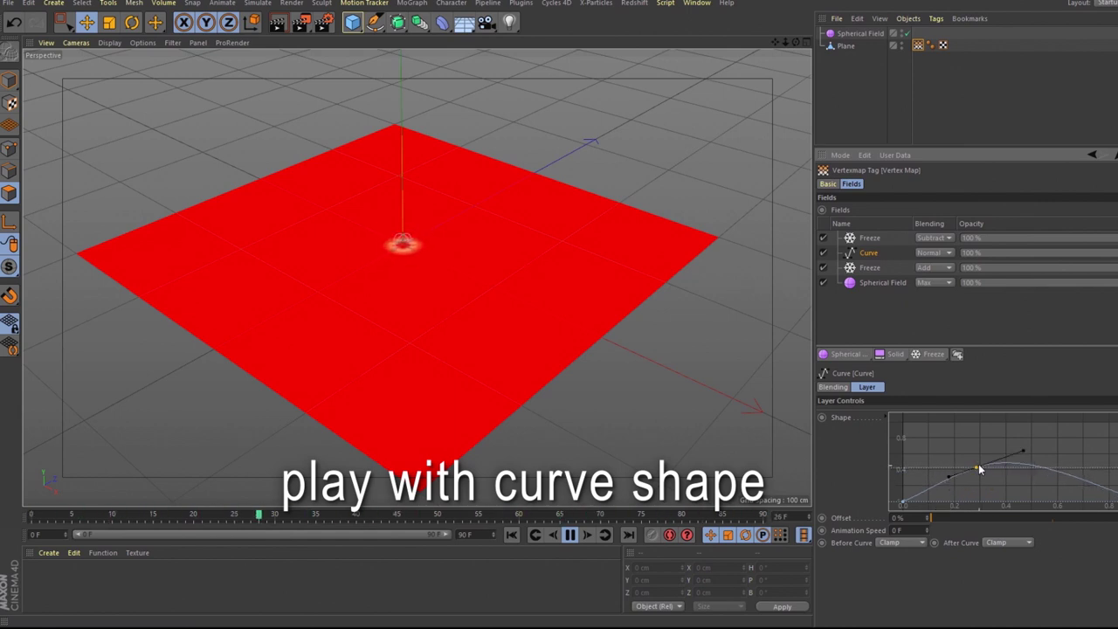
Nudge a Curve point slightly lower, extend the animation to 250 frames and play it
{"action": "left_click_drag", "start_coordinate": [979, 470], "coordinate": [976, 475]}
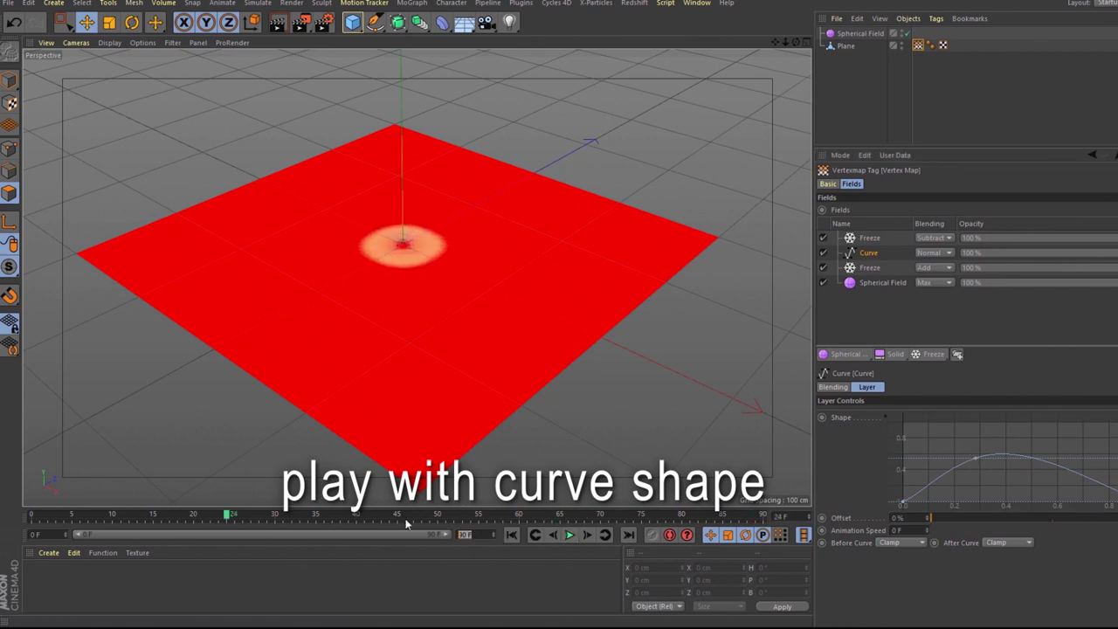
{"action": "double_click", "coordinate": [176, 532]}
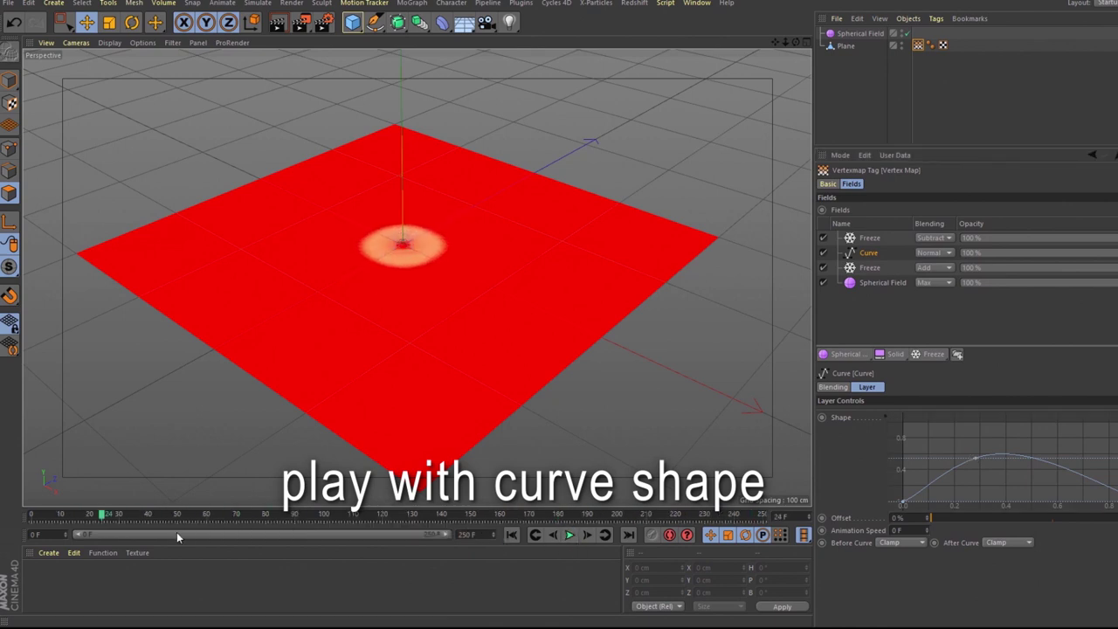
{"action": "left_click", "coordinate": [568, 535]}
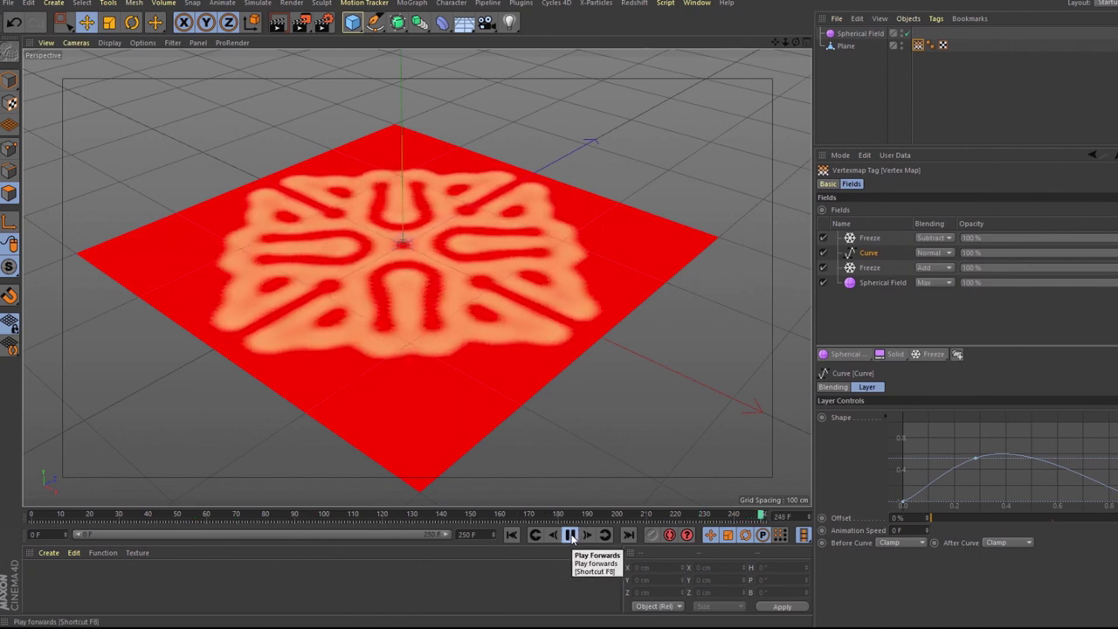
{"action": "key", "text": "F8"}
Stretch the preview range to 350 frames and replay the growth from frame 0
{"action": "left_click_drag", "start_coordinate": [603, 410], "coordinate": [595, 388], "text": "alt"}
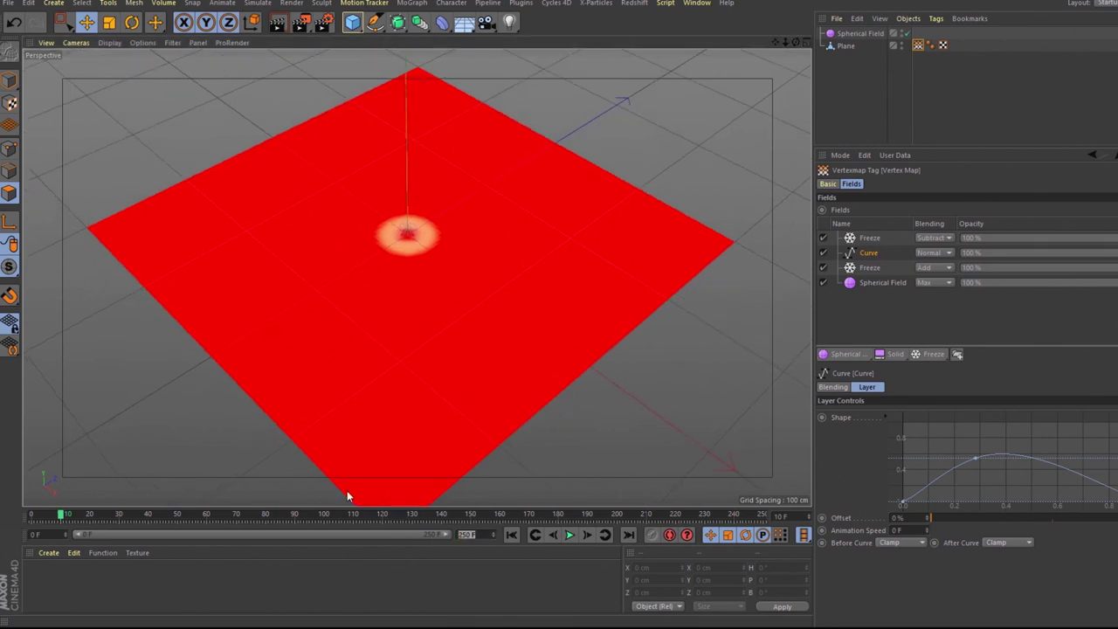
{"action": "left_click_drag", "start_coordinate": [344, 534], "coordinate": [530, 535]}
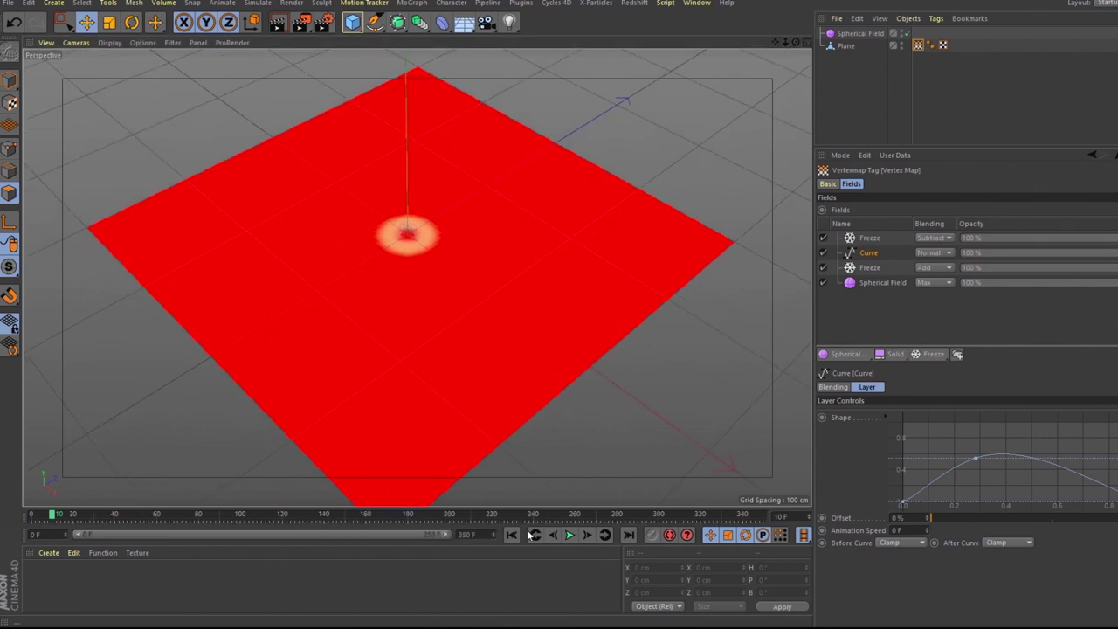
{"action": "left_click", "coordinate": [573, 535]}
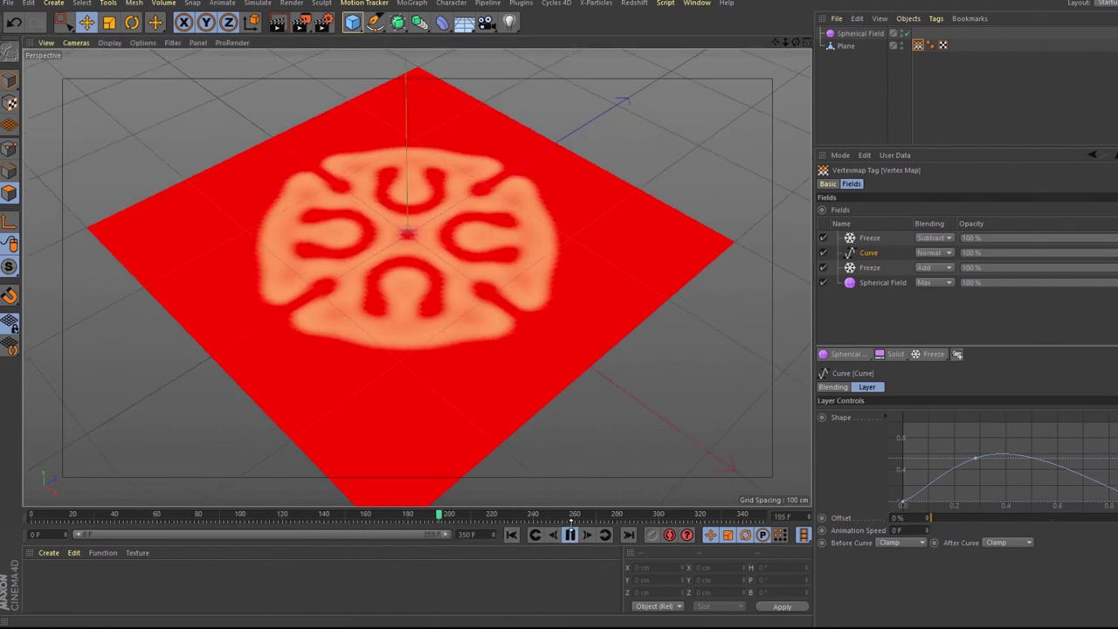
{"action": "left_click", "coordinate": [512, 534]}
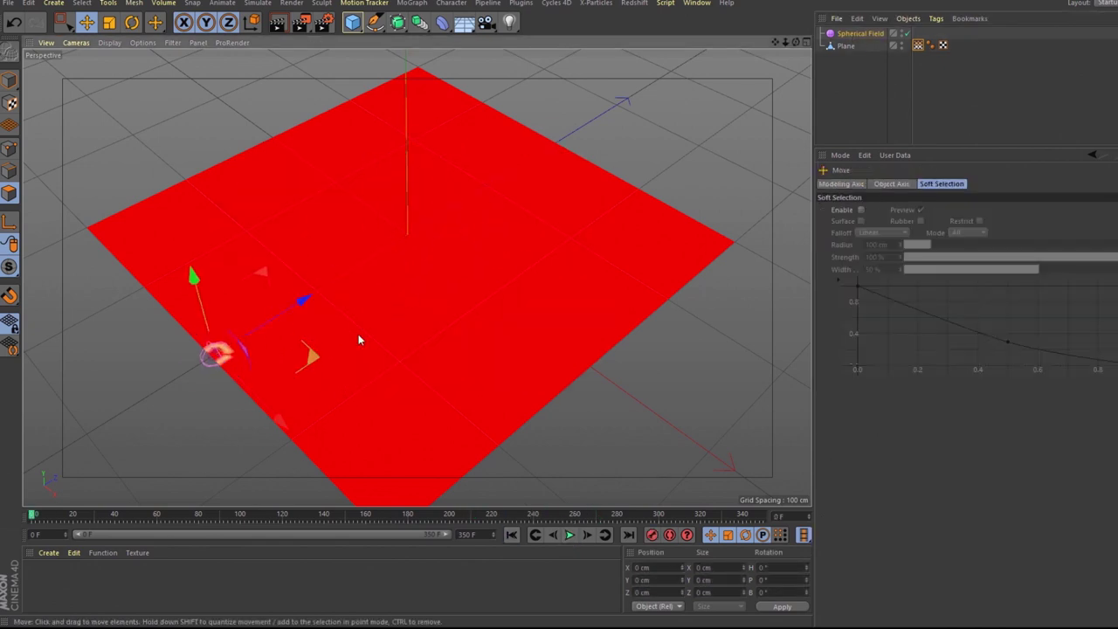
Move the Spherical Field across the plane during playback to paint a thicker maze trail
{"action": "key", "text": "F8"}
{"action": "left_click_drag", "start_coordinate": [358, 339], "coordinate": [631, 112]}
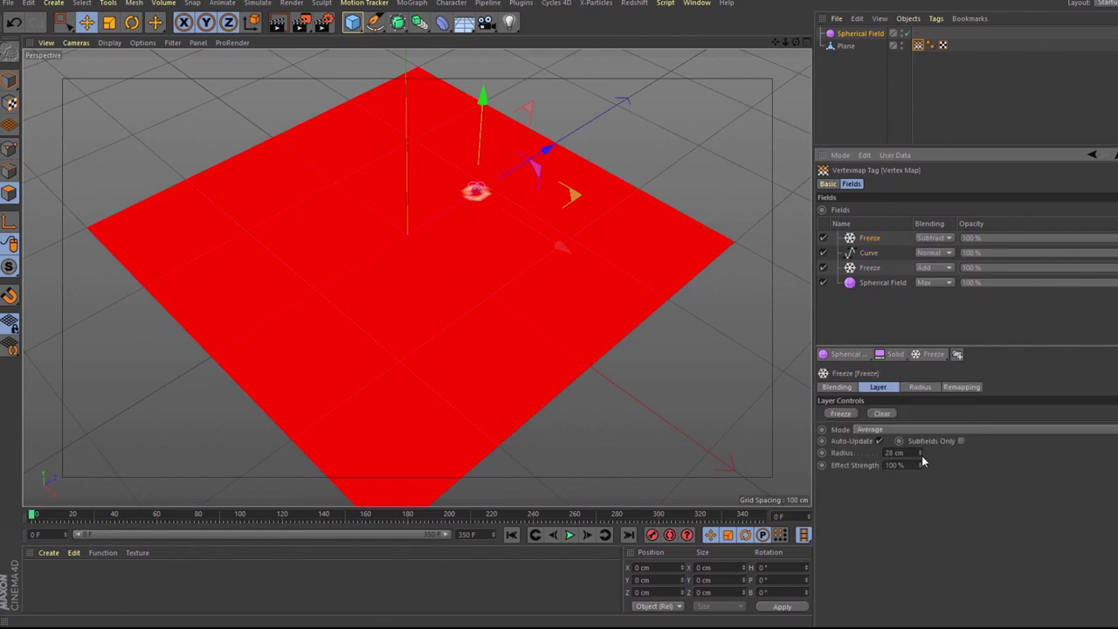
{"action": "left_click", "coordinate": [582, 540]}
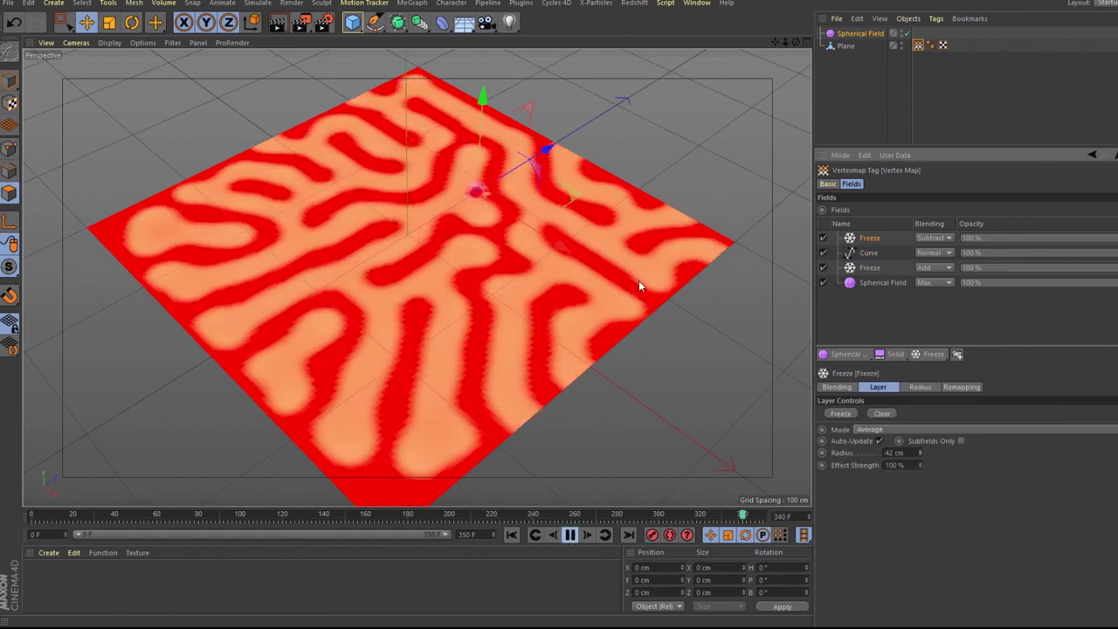
{"action": "mouse_move", "coordinate": [638, 280]}
{"action": "left_mouse_down"}
{"action": "mouse_move", "coordinate": [153, 188]}
{"action": "mouse_move", "coordinate": [745, 388]}
{"action": "left_mouse_up"}
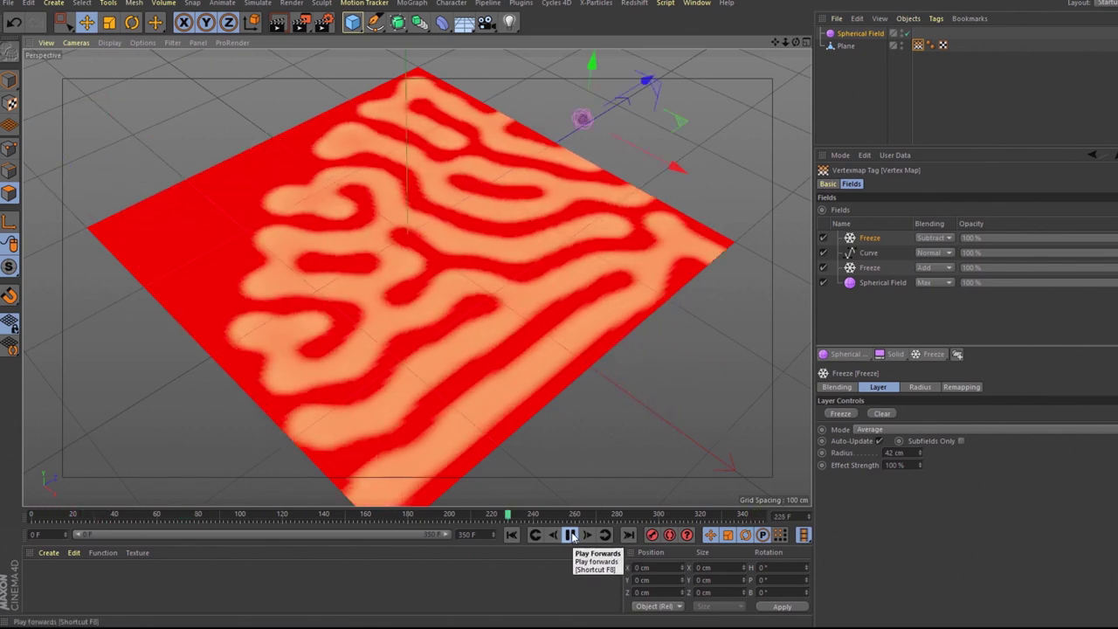
Add a second Curve layer and reshape its falloff, raising the end point to the top
{"action": "left_click", "coordinate": [961, 387]}
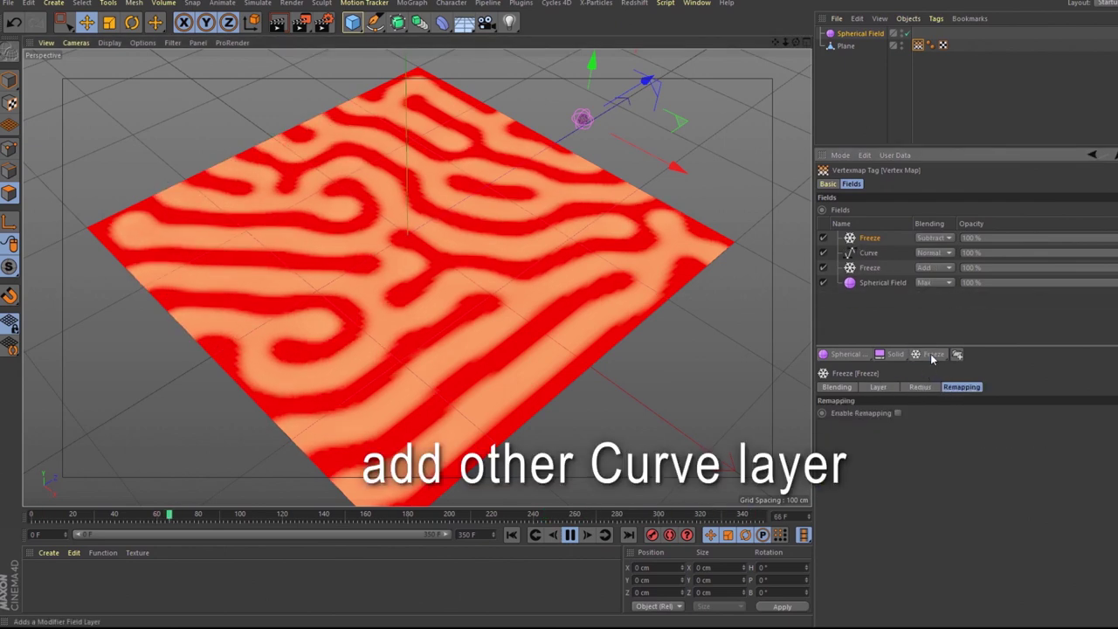
{"action": "left_click", "coordinate": [958, 353]}
{"action": "left_click", "coordinate": [944, 406]}
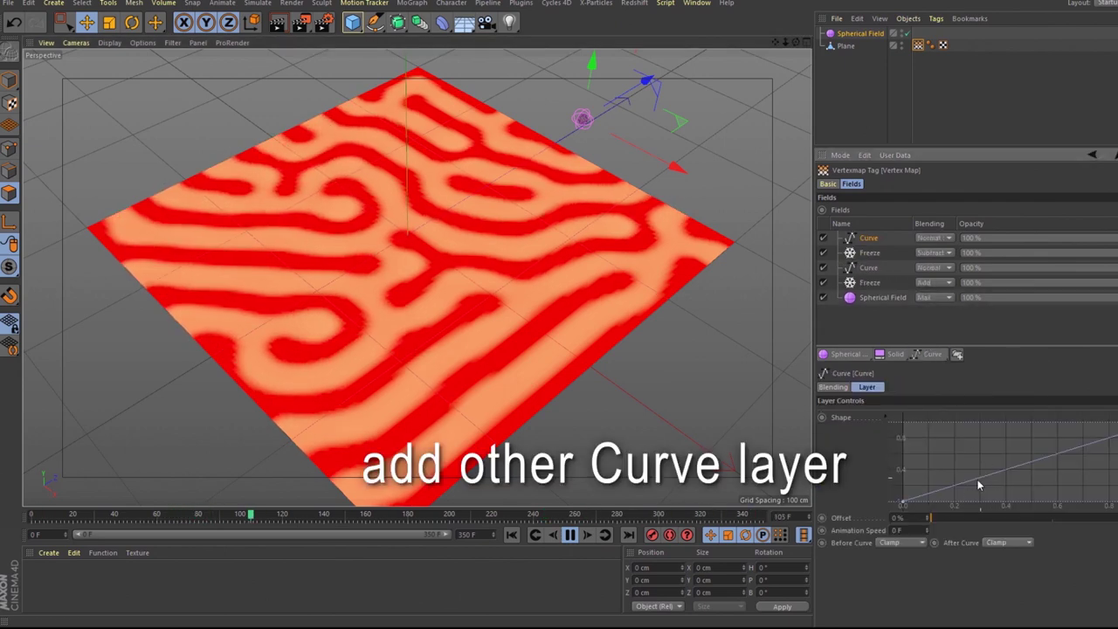
{"action": "left_click_drag", "start_coordinate": [939, 500], "coordinate": [913, 505]}
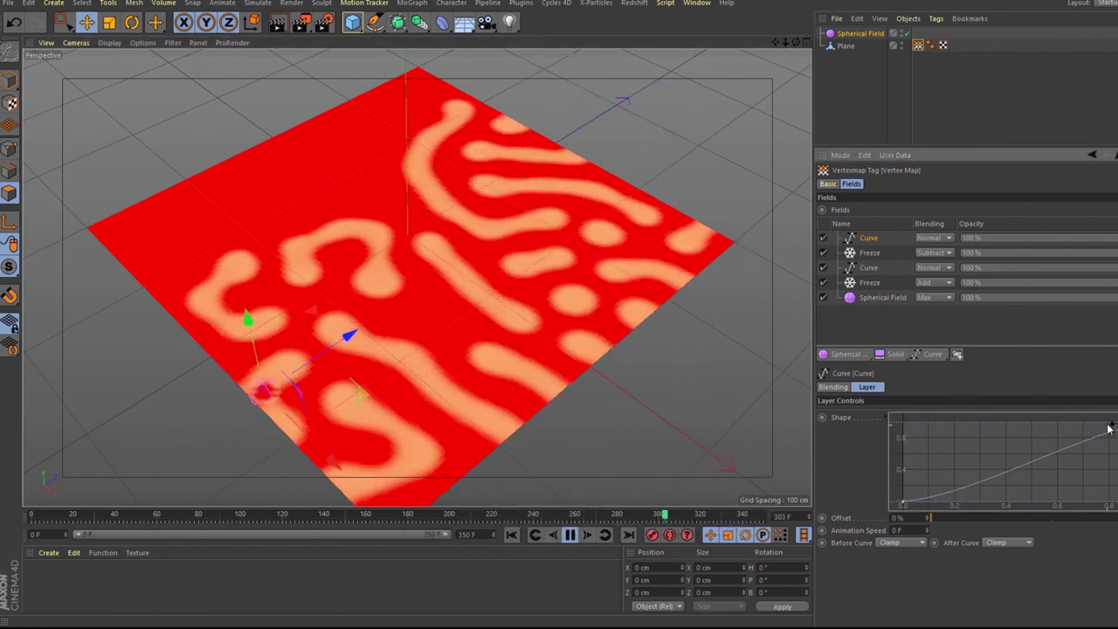
{"action": "left_click_drag", "start_coordinate": [1111, 424], "coordinate": [1075, 421]}
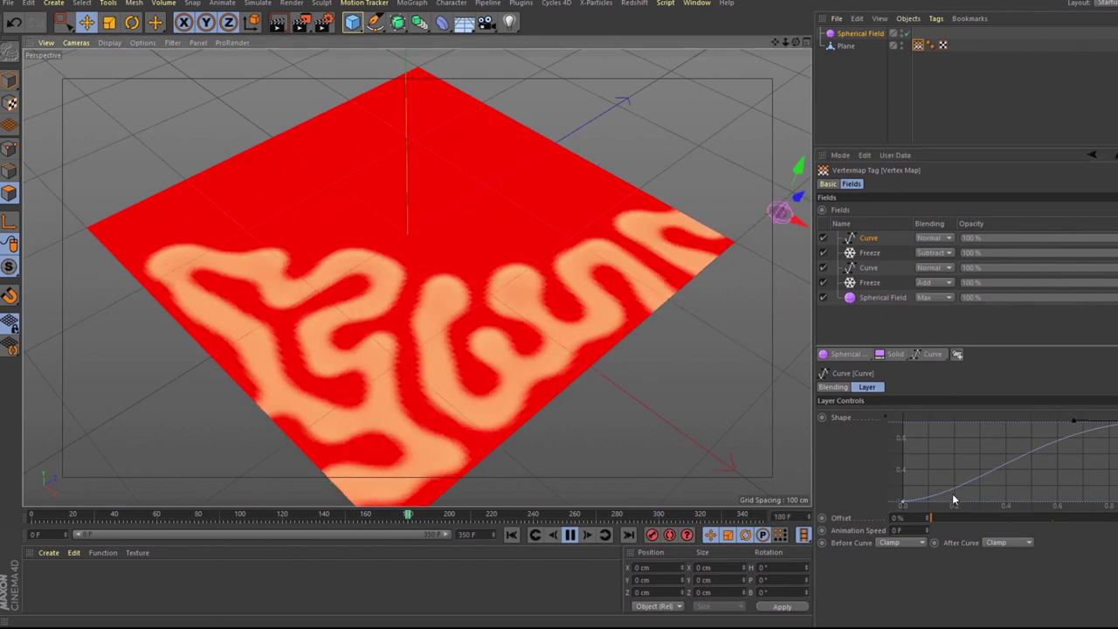
{"action": "mouse_move", "coordinate": [961, 496]}
{"action": "left_mouse_down"}
{"action": "mouse_move", "coordinate": [954, 477]}
{"action": "mouse_move", "coordinate": [964, 492]}
{"action": "left_mouse_up"}
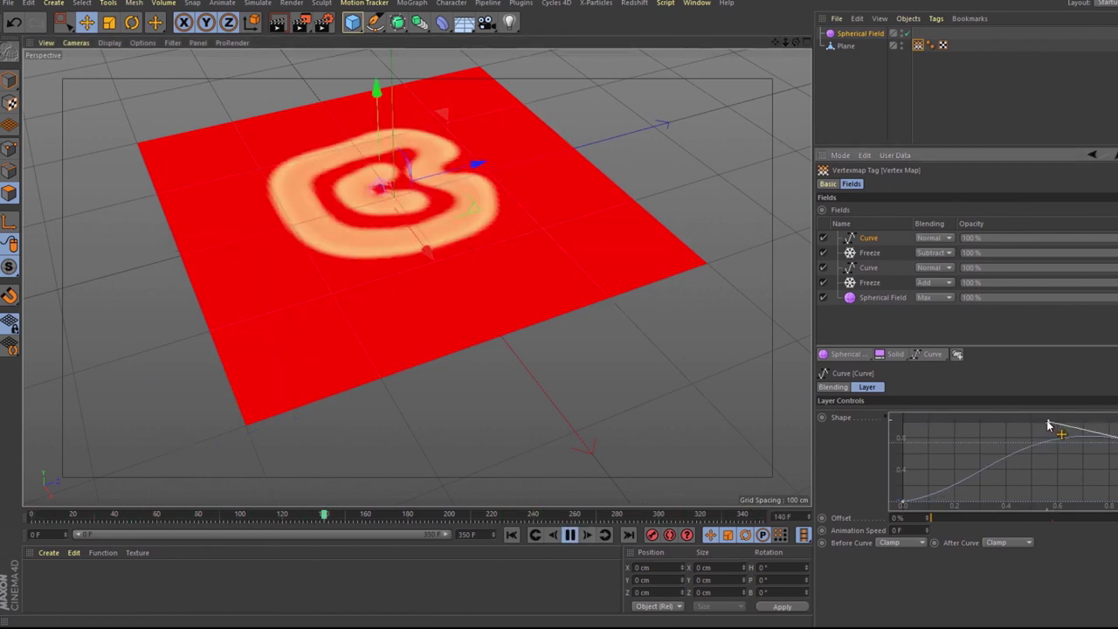
{"action": "left_click", "coordinate": [583, 536]}
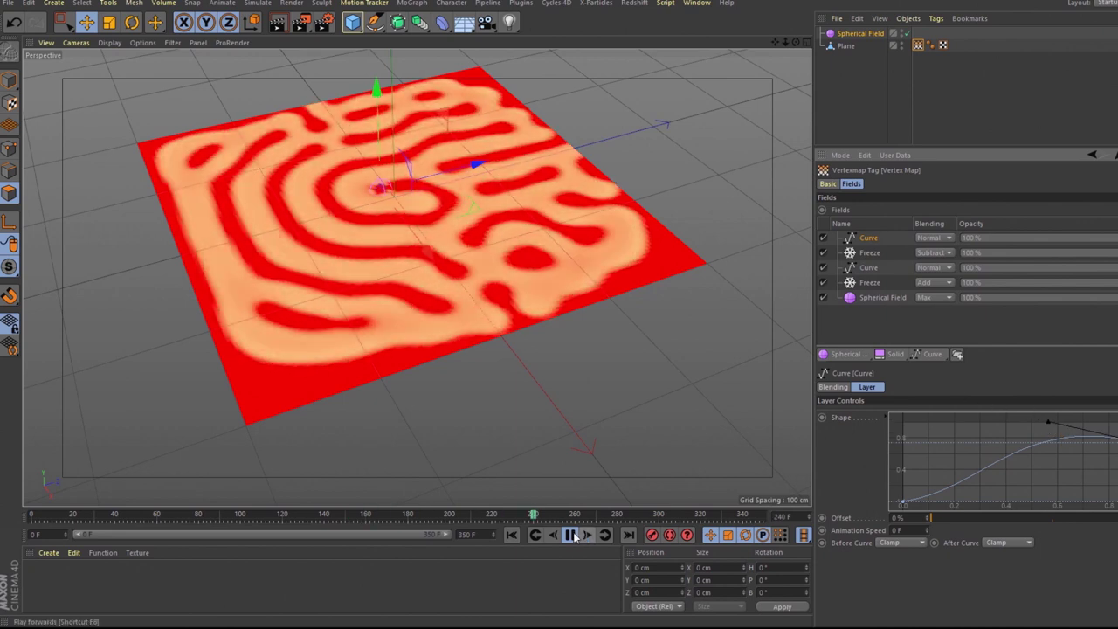
Add a Delay layer in Spring mode and lower its effect strength to 24% while replaying
{"action": "left_click", "coordinate": [933, 354]}
{"action": "left_click", "coordinate": [953, 434]}
{"action": "left_click", "coordinate": [904, 414]}
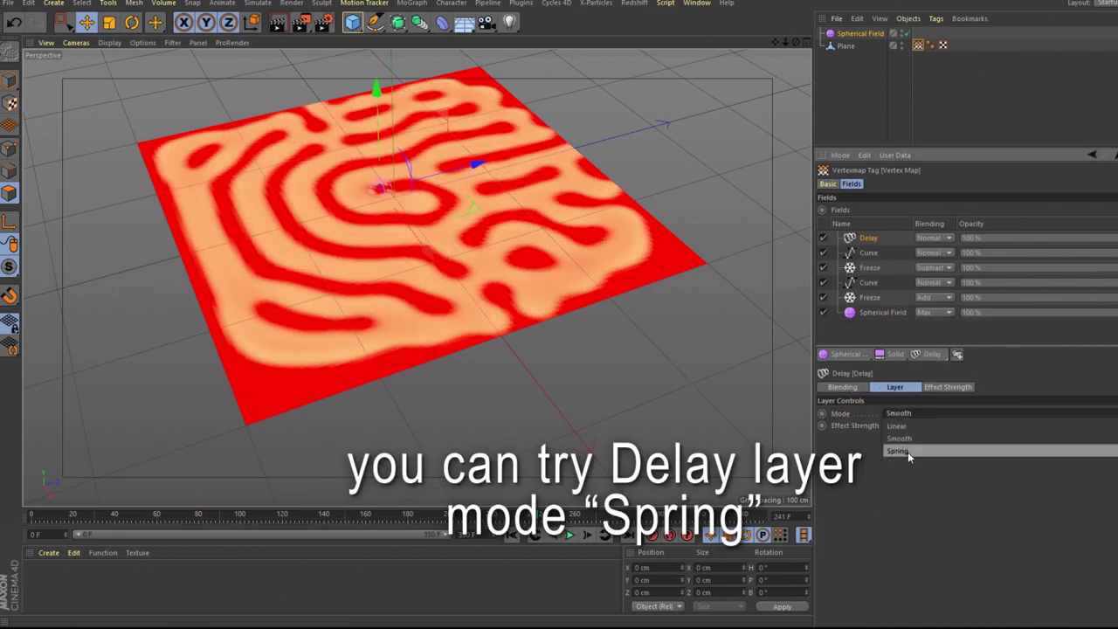
{"action": "left_click", "coordinate": [900, 439]}
{"action": "left_click", "coordinate": [511, 535]}
{"action": "left_click", "coordinate": [569, 535]}
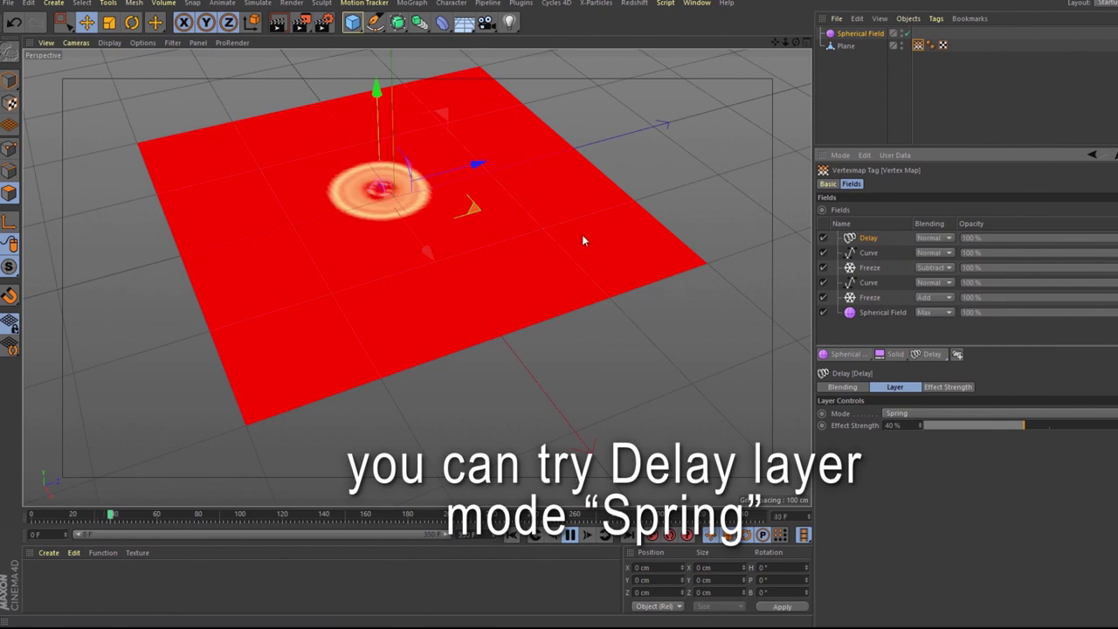
{"action": "left_click_drag", "start_coordinate": [1024, 425], "coordinate": [961, 426]}
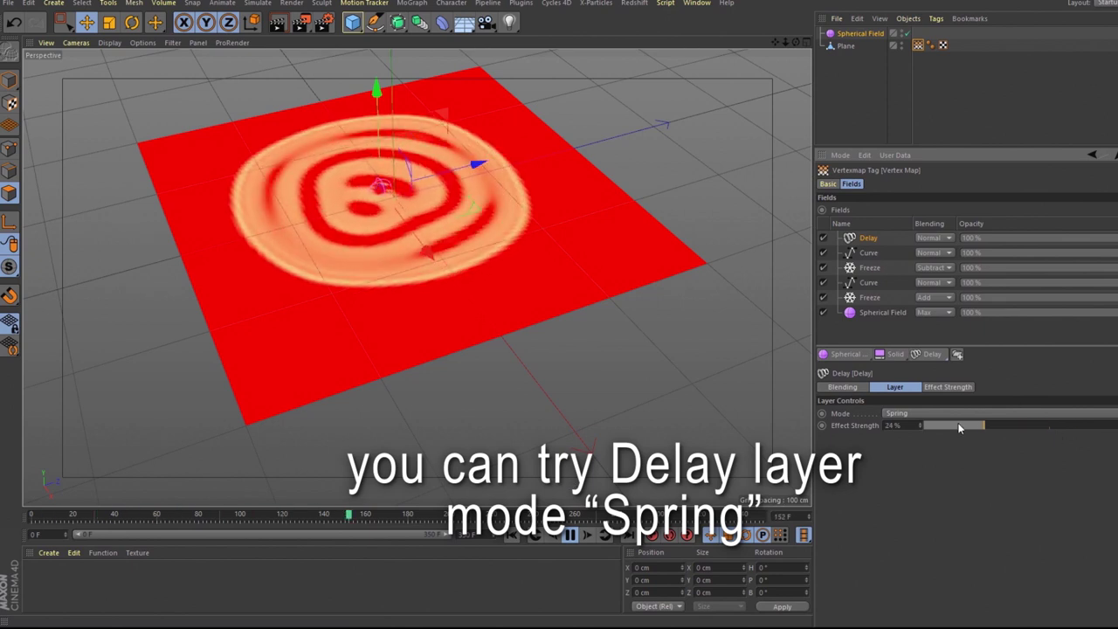
Lower the Curve layer's top-right point and shift its start point to the right
{"action": "left_click", "coordinate": [869, 252]}
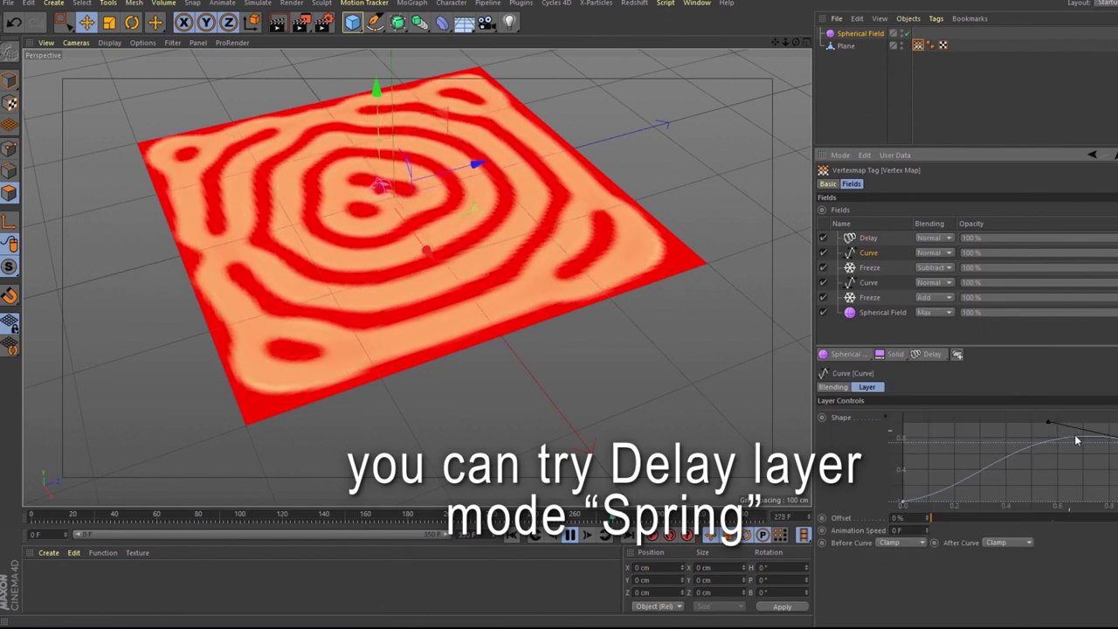
{"action": "left_click_drag", "start_coordinate": [1070, 427], "coordinate": [772, 466]}
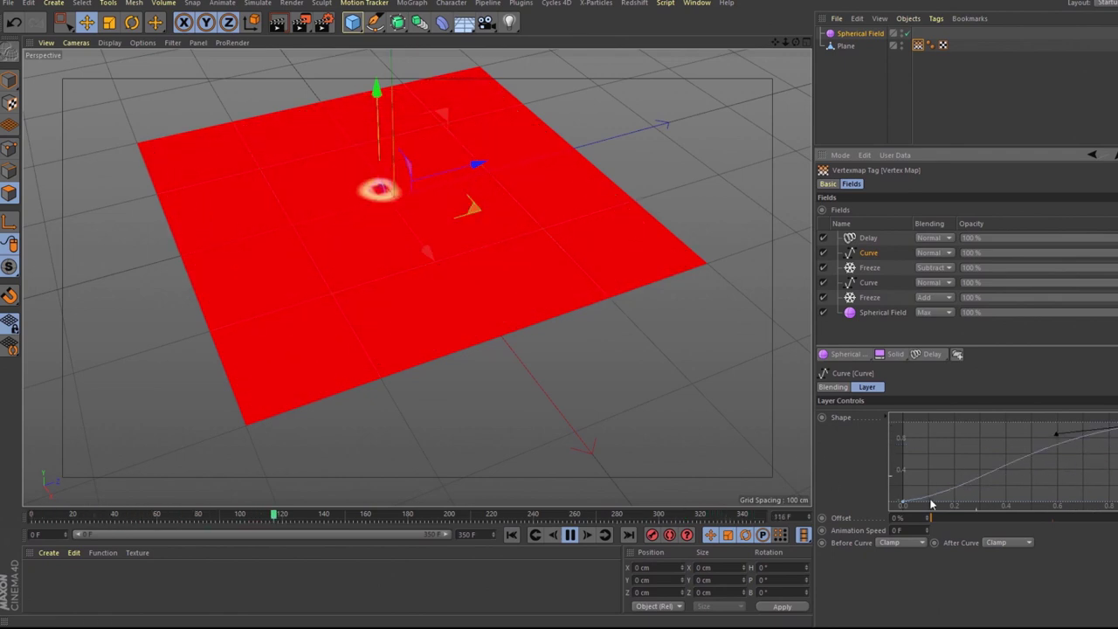
{"action": "left_click_drag", "start_coordinate": [904, 504], "coordinate": [1013, 494]}
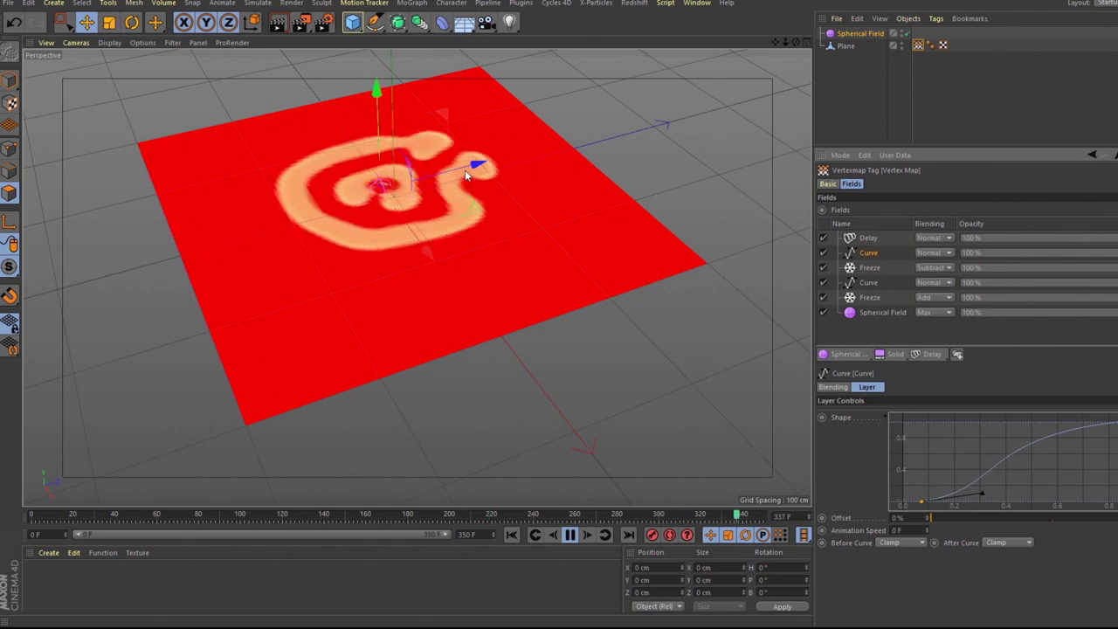
Drag the Spherical Field along winding paths to paint a fresh maze, then stop playback
{"action": "mouse_move", "coordinate": [418, 235]}
{"action": "left_mouse_down"}
{"action": "mouse_move", "coordinate": [602, 146]}
{"action": "mouse_move", "coordinate": [767, 317]}
{"action": "left_mouse_up"}
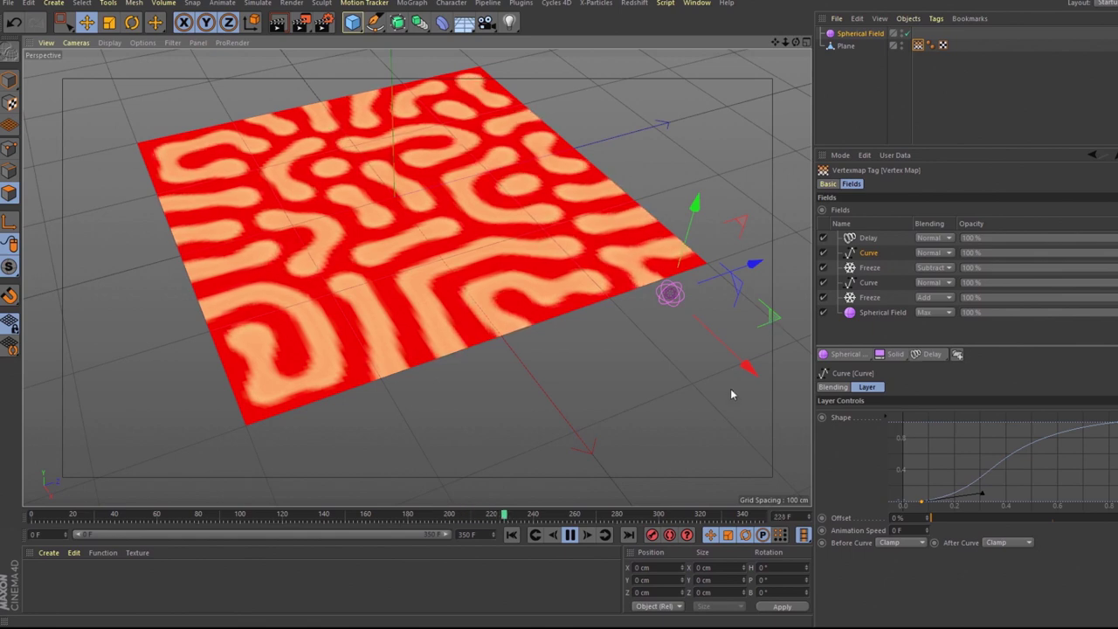
{"action": "left_click_drag", "start_coordinate": [671, 293], "coordinate": [605, 111]}
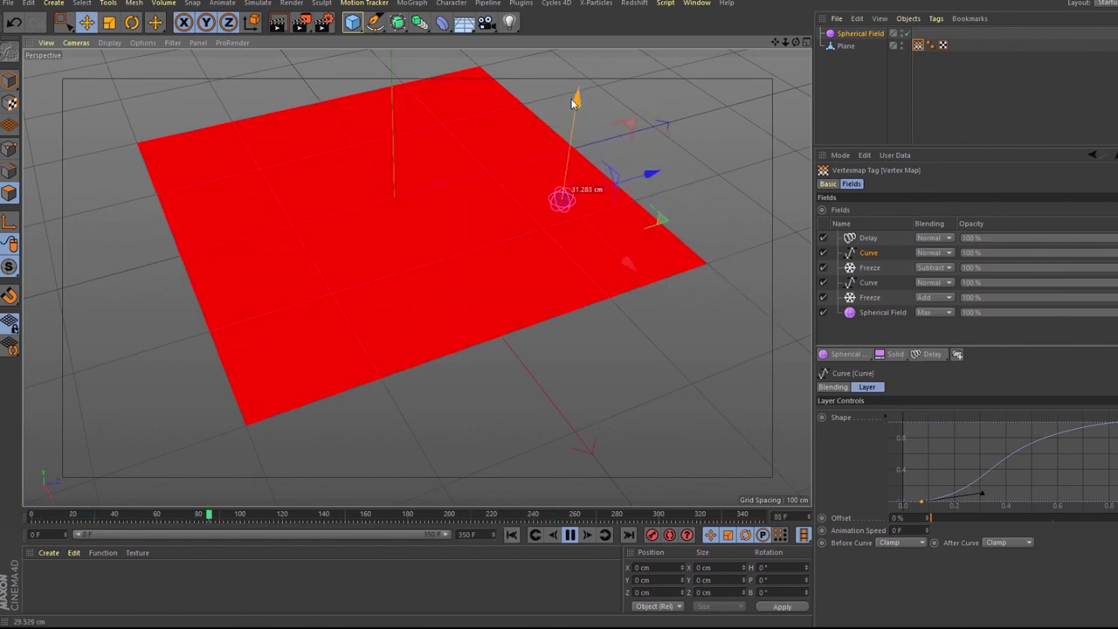
{"action": "mouse_move", "coordinate": [559, 142]}
{"action": "left_mouse_down"}
{"action": "mouse_move", "coordinate": [381, 432]}
{"action": "mouse_move", "coordinate": [426, 501]}
{"action": "left_mouse_up"}
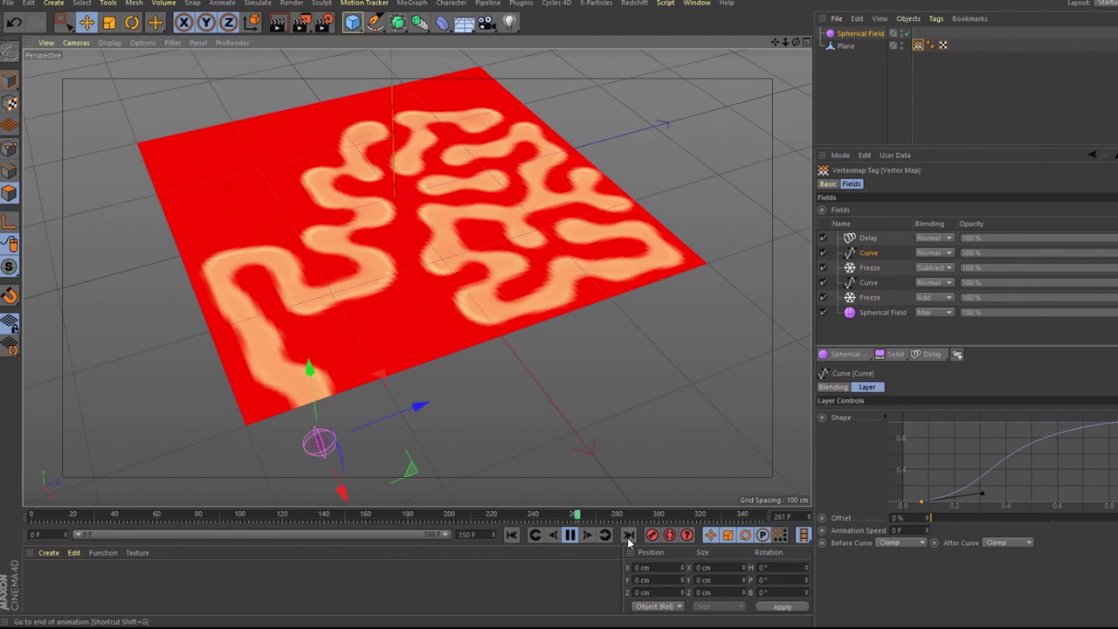
{"action": "left_click", "coordinate": [569, 536]}
{"action": "left_click", "coordinate": [849, 66]}
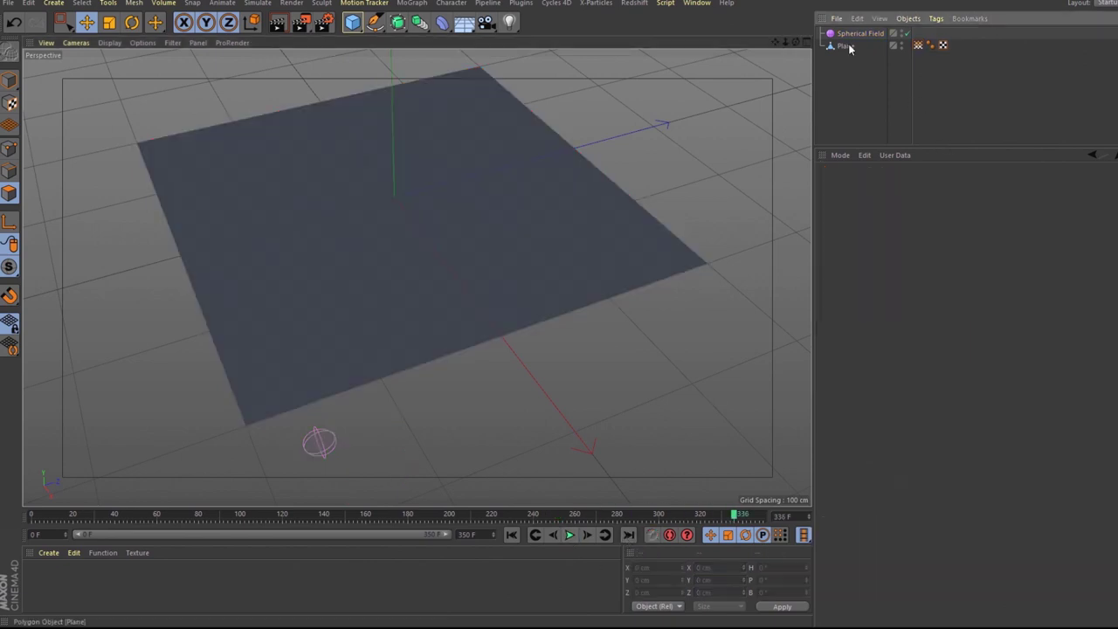
Add a Displacer under the Plane using a Vertex Map shader linked to the plane's vertex map tag
{"action": "left_click", "coordinate": [847, 46]}
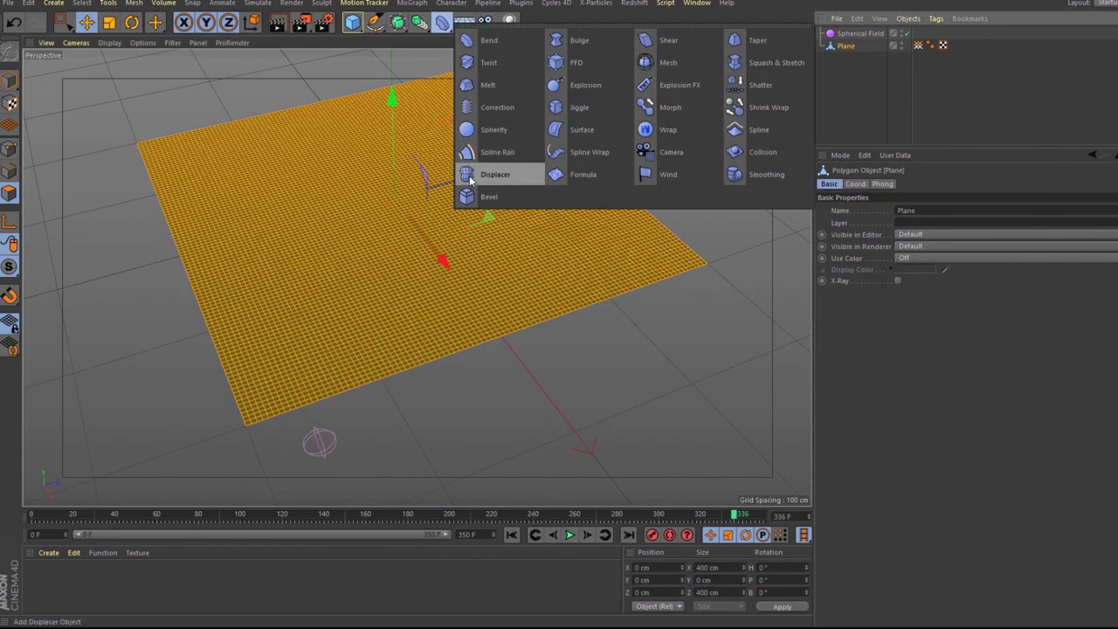
{"action": "left_click_drag", "start_coordinate": [443, 23], "coordinate": [471, 177]}
{"action": "left_click", "coordinate": [927, 183]}
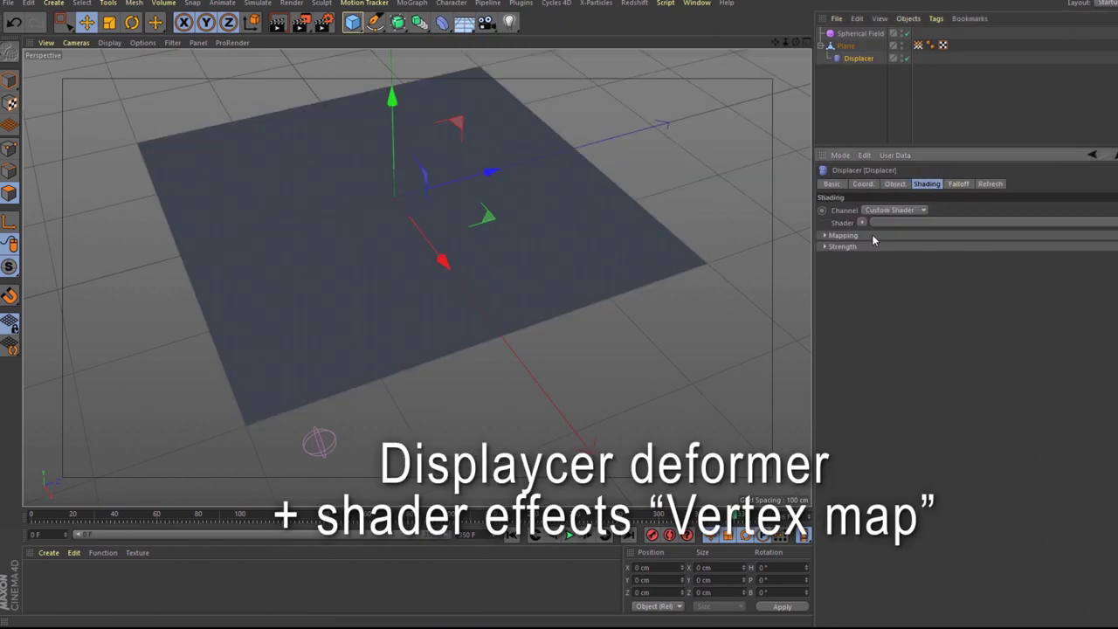
{"action": "left_click", "coordinate": [863, 224]}
{"action": "mouse_move", "coordinate": [873, 438]}
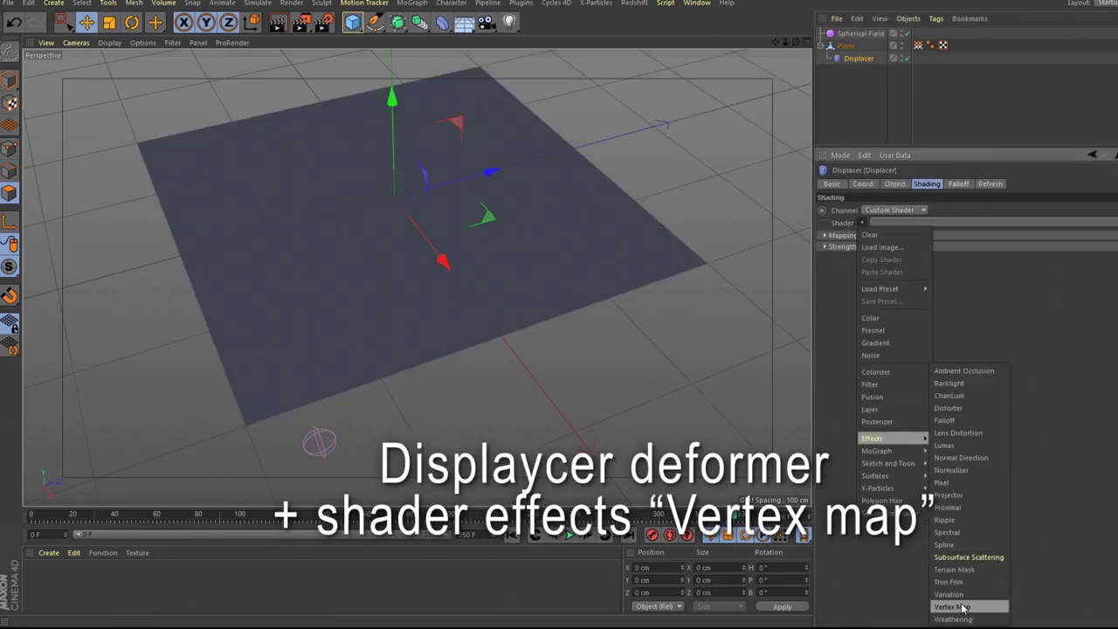
{"action": "left_click", "coordinate": [953, 606]}
{"action": "left_click", "coordinate": [883, 232]}
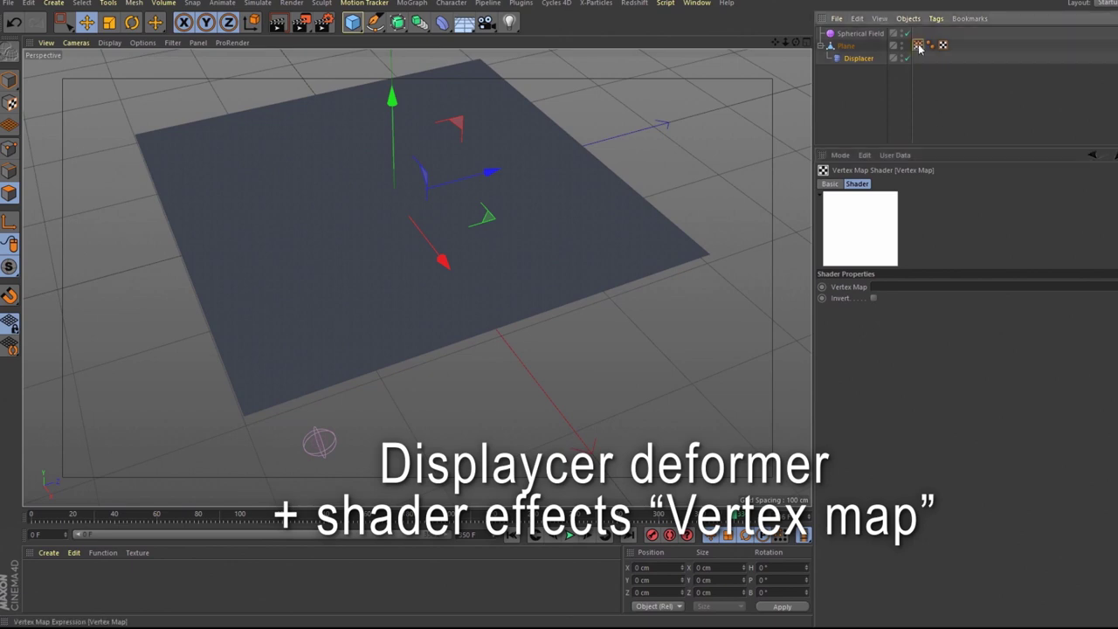
{"action": "left_click_drag", "start_coordinate": [905, 289], "coordinate": [904, 291]}
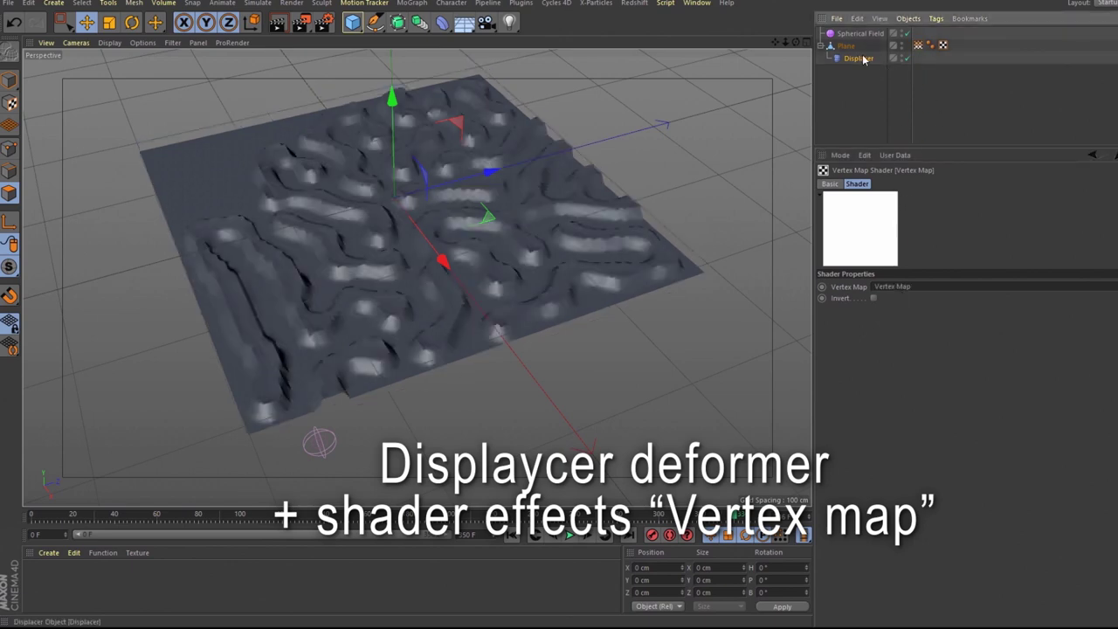
{"action": "left_click", "coordinate": [918, 46]}
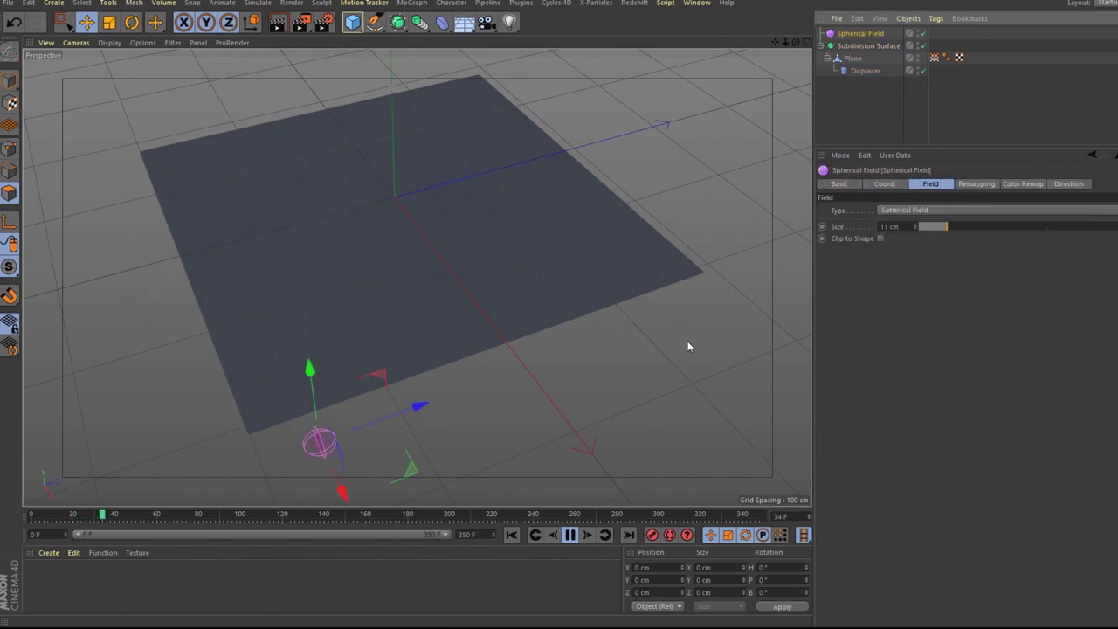
Raise the Spherical Field slightly above the plane, then check the Displacer and Subdivision Surface settings
{"action": "left_click_drag", "start_coordinate": [310, 367], "coordinate": [307, 351]}
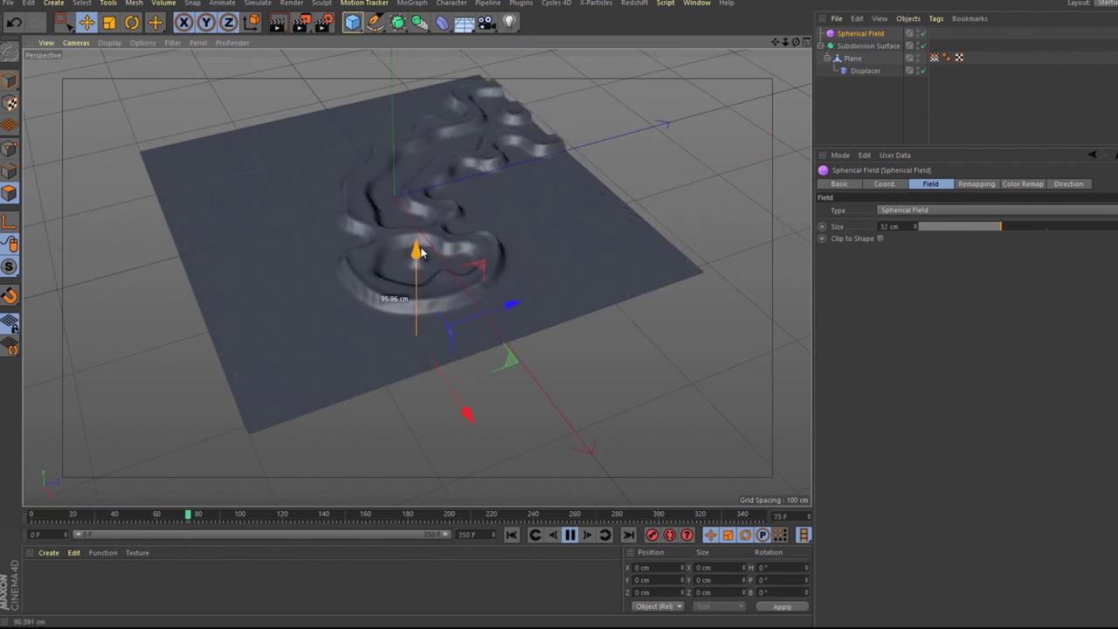
{"action": "left_click", "coordinate": [865, 70]}
{"action": "left_click", "coordinate": [868, 45]}
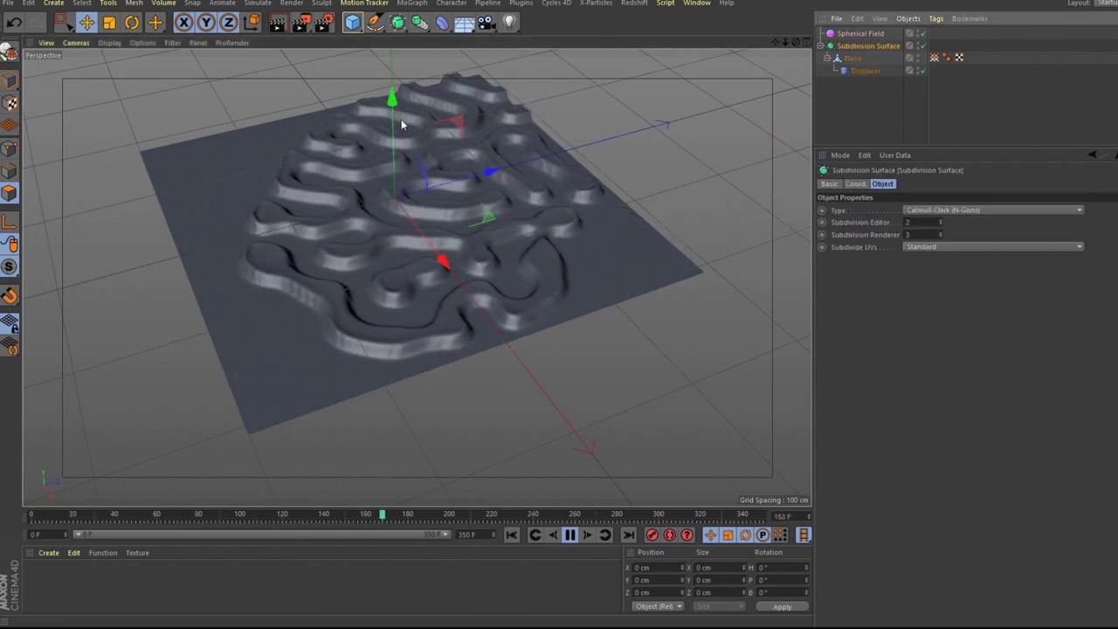
{"action": "left_click", "coordinate": [861, 33]}
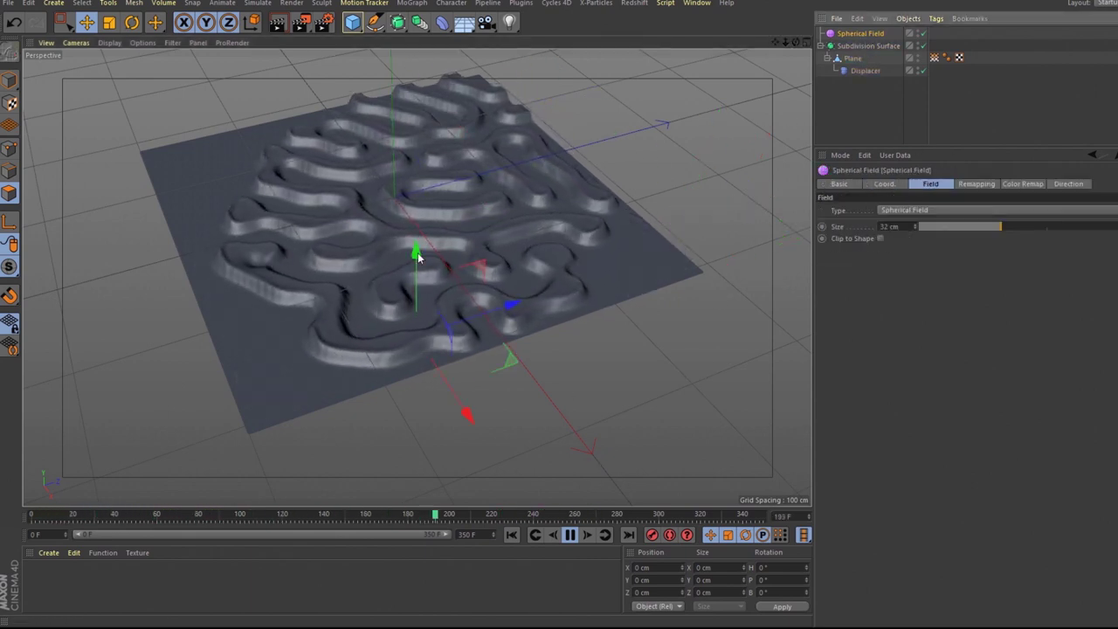
{"action": "left_click", "coordinate": [865, 70]}
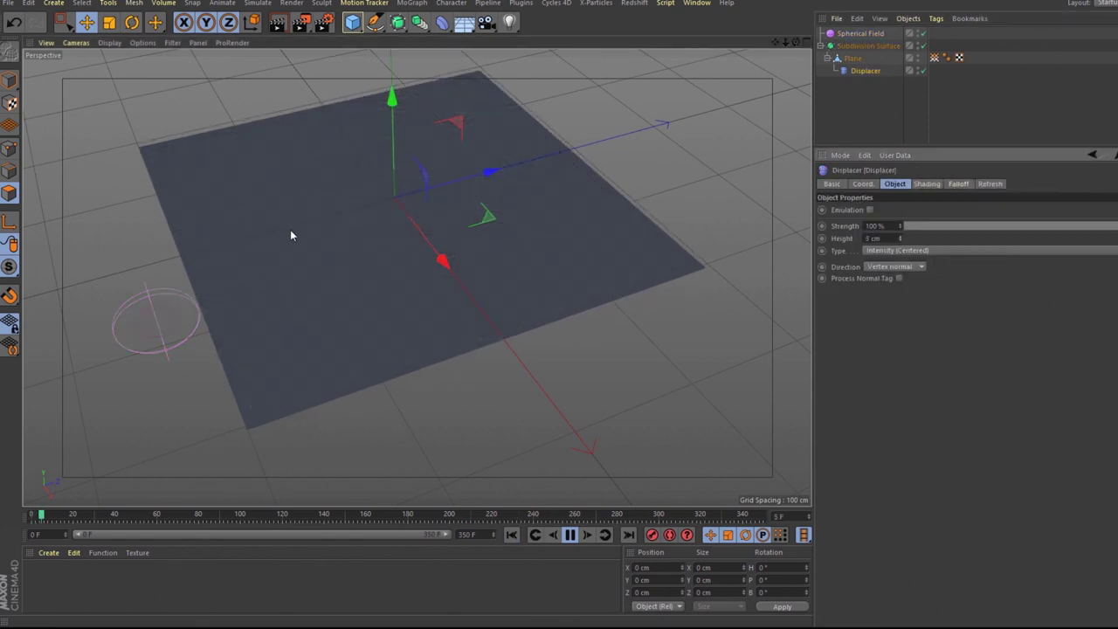
Sweep the Spherical Field to the plane's right edge, then stop playback with F8
{"action": "left_click", "coordinate": [249, 302]}
{"action": "mouse_move", "coordinate": [231, 293]}
{"action": "left_mouse_down"}
{"action": "mouse_move", "coordinate": [655, 242]}
{"action": "mouse_move", "coordinate": [756, 260]}
{"action": "left_mouse_up"}
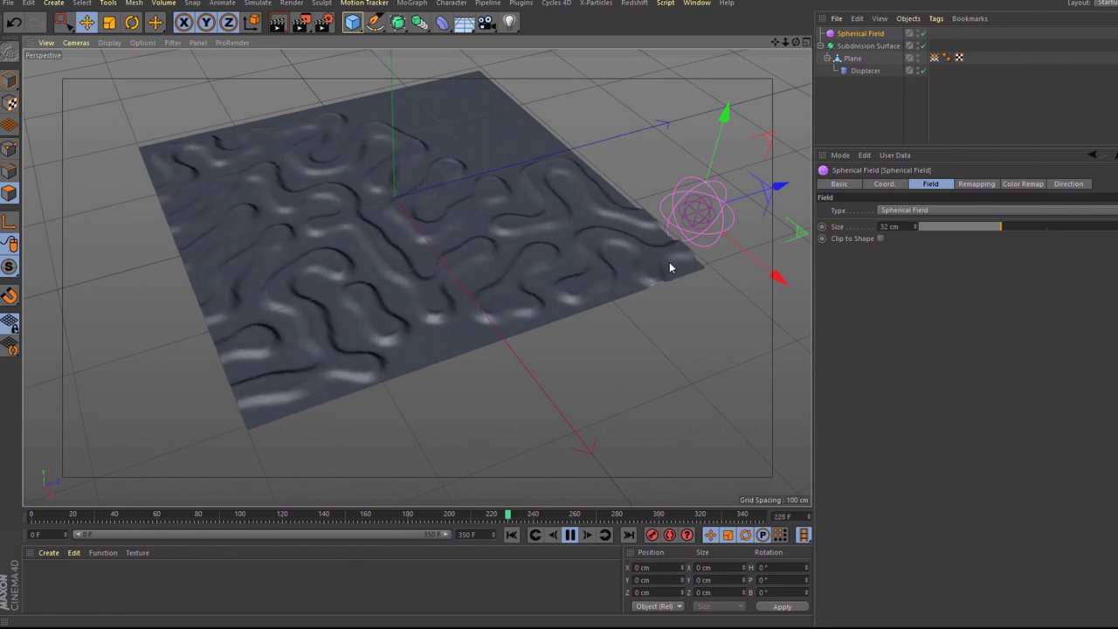
{"action": "mouse_move", "coordinate": [669, 262]}
{"action": "left_mouse_down", "text": "alt"}
{"action": "mouse_move", "coordinate": [478, 354]}
{"action": "mouse_move", "coordinate": [536, 362]}
{"action": "mouse_move", "coordinate": [480, 353]}
{"action": "left_mouse_up", "text": "alt"}
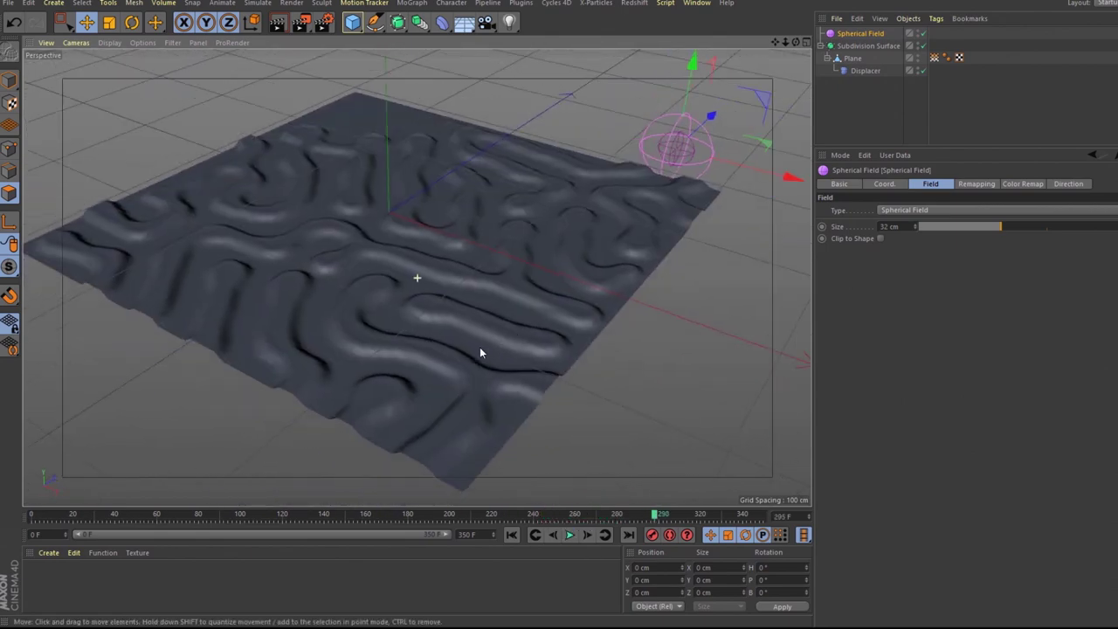
{"action": "key", "text": "F8"}
{"action": "left_click", "coordinate": [48, 554]}
Create a new Redshift RS Material and open its Shader Graph in a wider window
{"action": "left_click", "coordinate": [262, 424]}
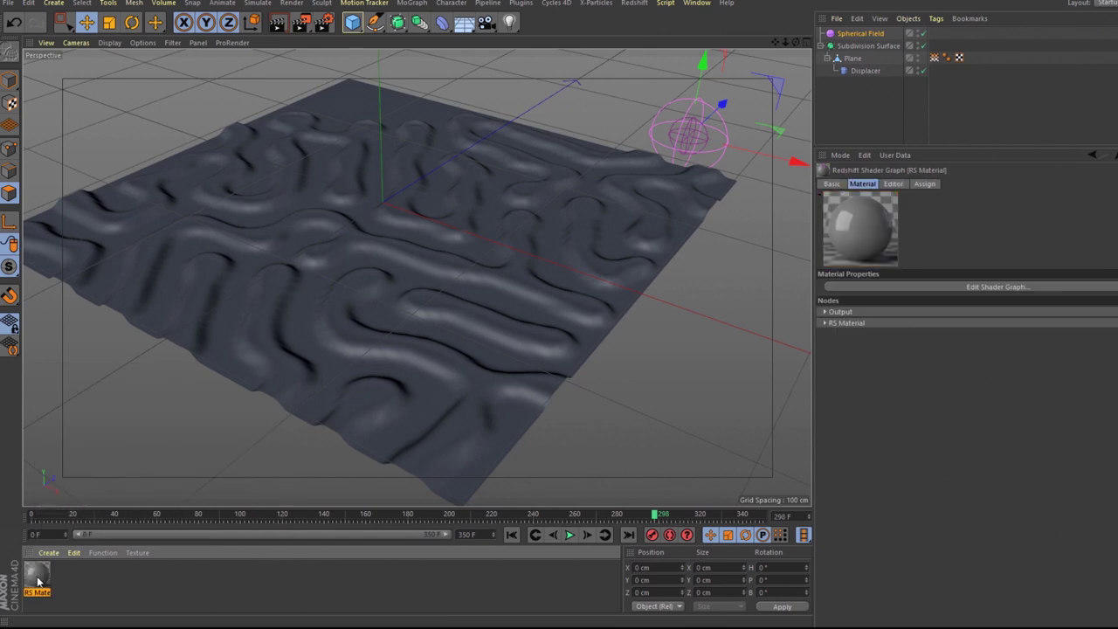
{"action": "double_click", "coordinate": [37, 574]}
{"action": "mouse_move", "coordinate": [519, 378]}
{"action": "left_mouse_down"}
{"action": "mouse_move", "coordinate": [763, 464]}
{"action": "mouse_move", "coordinate": [826, 464]}
{"action": "left_mouse_up"}
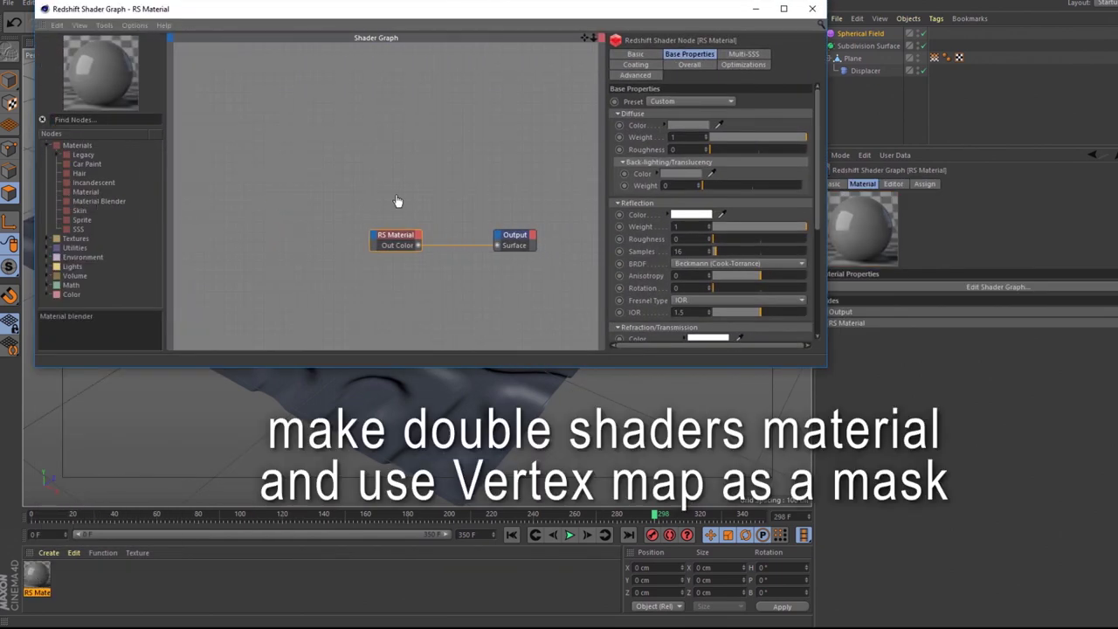
Add a Material Blender and a second RS Material set to the Gold preset, wiring the first material into Base Color
{"action": "mouse_move", "coordinate": [99, 201]}
{"action": "left_mouse_down"}
{"action": "mouse_move", "coordinate": [400, 190]}
{"action": "mouse_move", "coordinate": [322, 175]}
{"action": "left_mouse_up"}
{"action": "left_click_drag", "start_coordinate": [437, 201], "coordinate": [497, 244]}
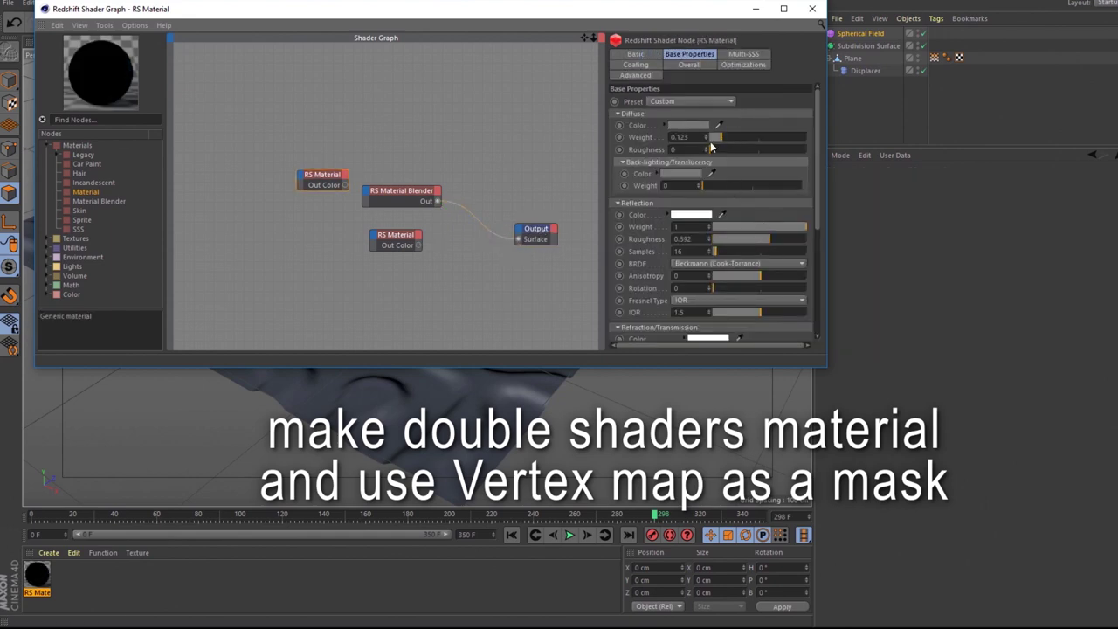
{"action": "left_click_drag", "start_coordinate": [341, 168], "coordinate": [387, 197]}
{"action": "left_click", "coordinate": [393, 203]}
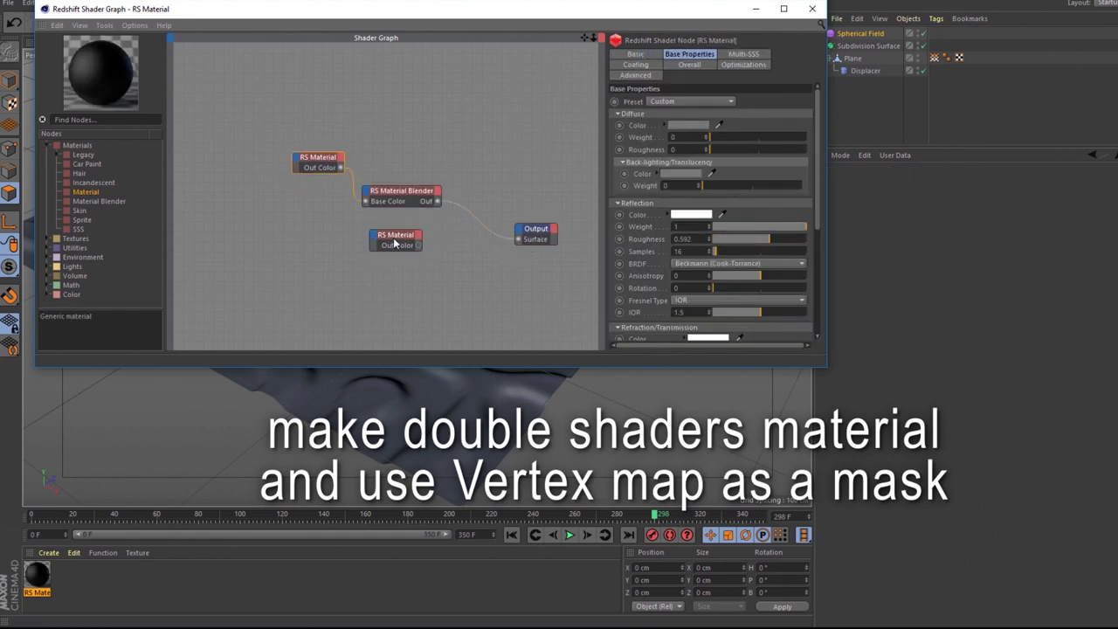
{"action": "left_click_drag", "start_coordinate": [393, 242], "coordinate": [285, 239]}
{"action": "left_click", "coordinate": [691, 102]}
{"action": "left_click", "coordinate": [679, 202]}
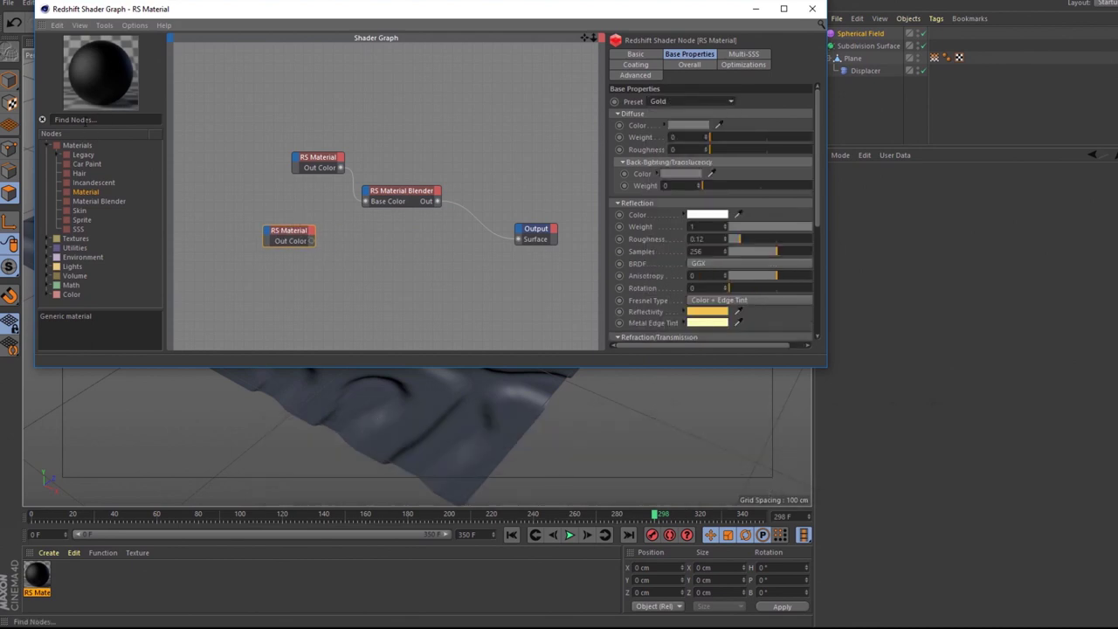
Add a Vertex Attribute node reading the Vertex Map and a Ramp node to the graph
{"action": "type", "text": "ver"}
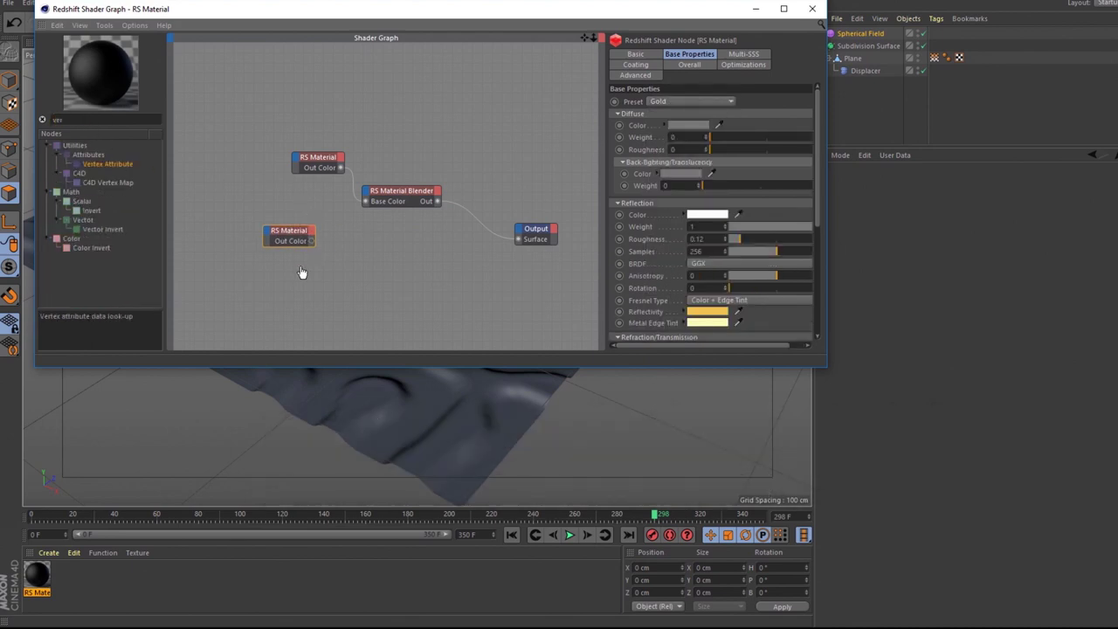
{"action": "left_click_drag", "start_coordinate": [108, 164], "coordinate": [302, 272]}
{"action": "left_click_drag", "start_coordinate": [940, 56], "coordinate": [737, 79]}
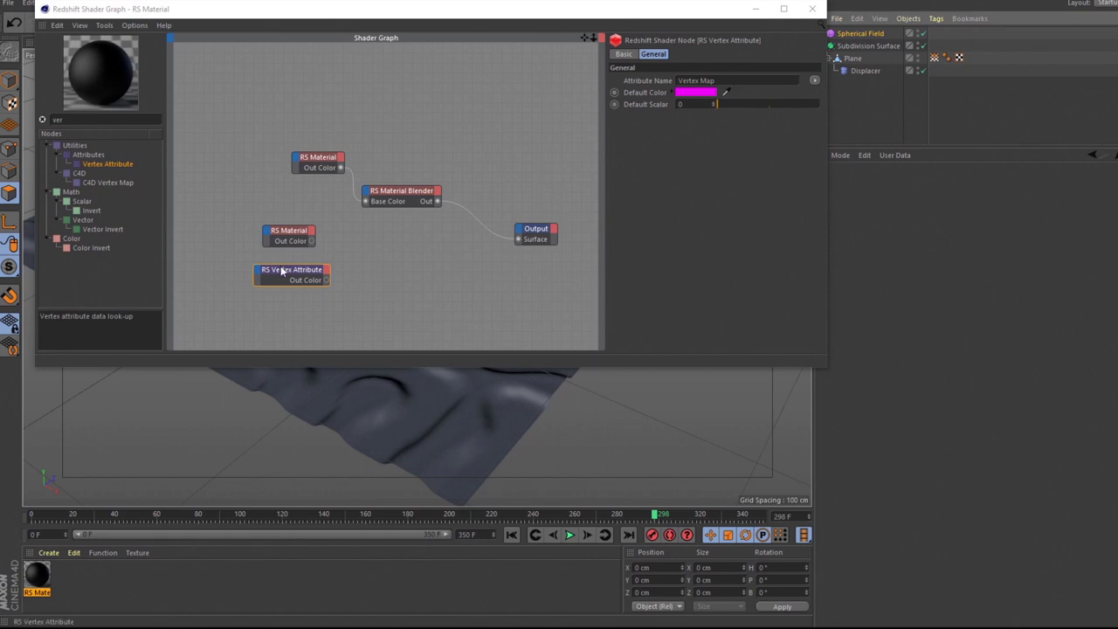
{"action": "left_click", "coordinate": [42, 119]}
{"action": "type", "text": "ramp"}
{"action": "left_click_drag", "start_coordinate": [81, 155], "coordinate": [385, 278]}
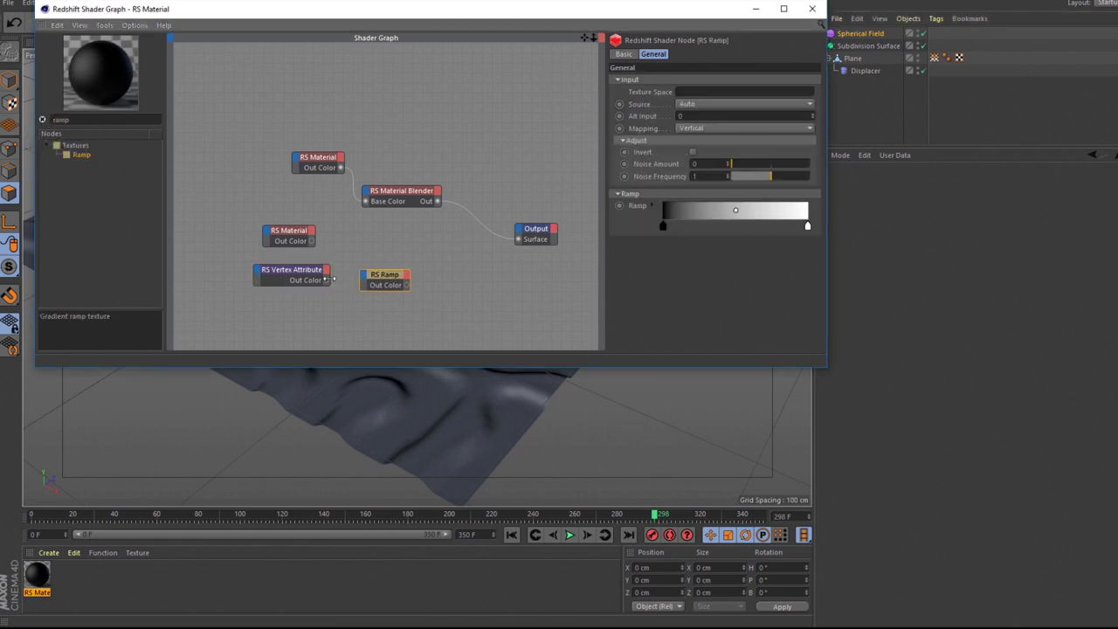
{"action": "left_click_drag", "start_coordinate": [262, 9], "coordinate": [202, 142]}
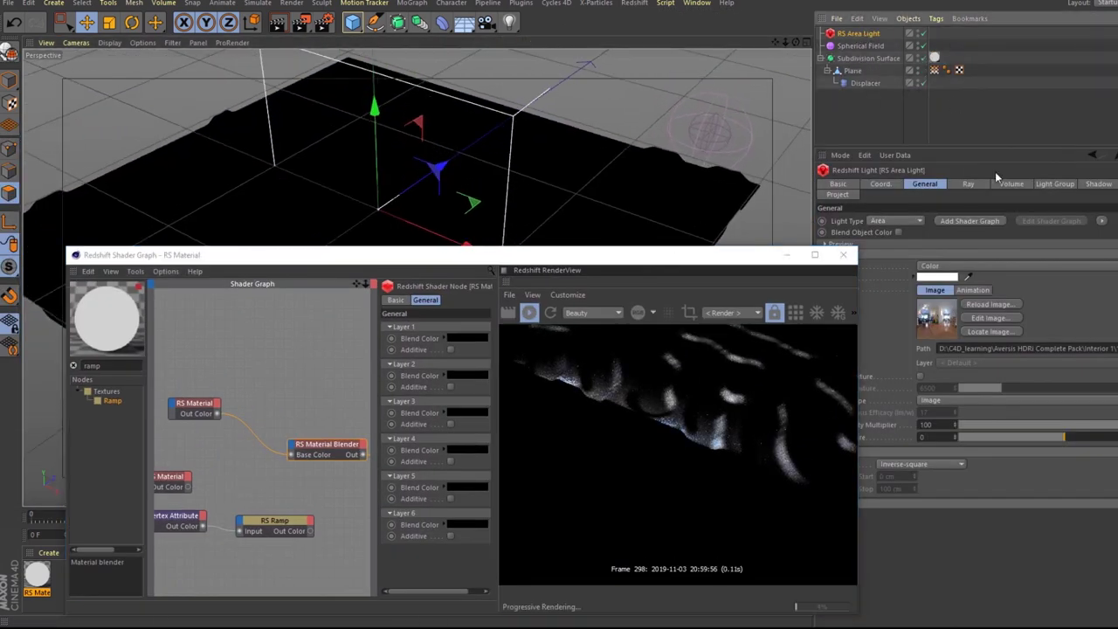
Replace the RS Area Light with a Dome Light using 14_beerse_kitchen.hdr
{"action": "key", "text": "Delete"}
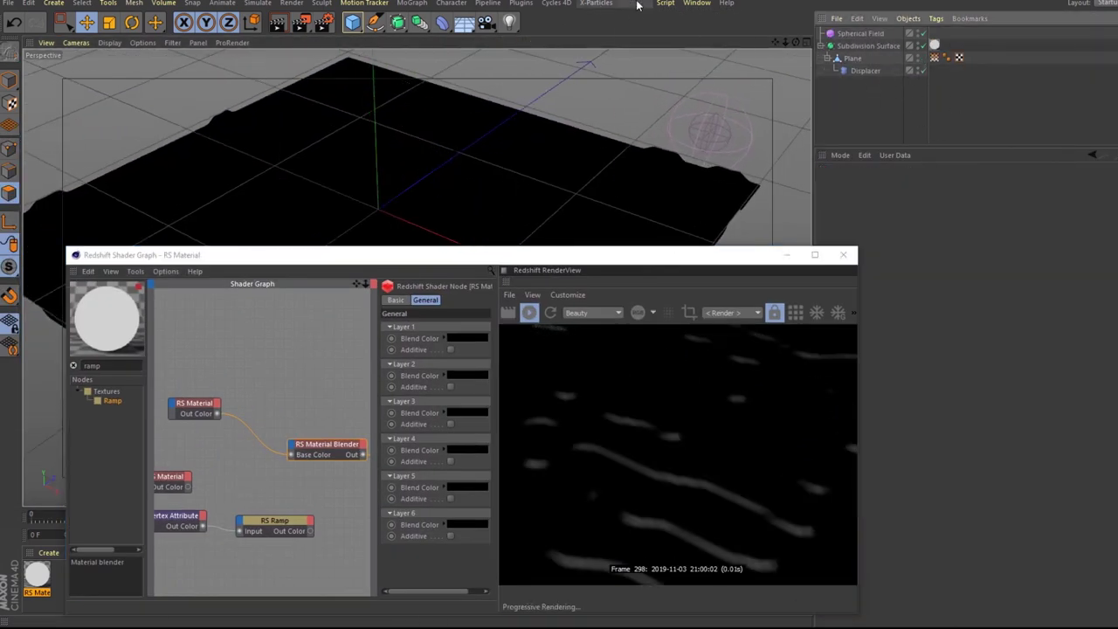
{"action": "left_click", "coordinate": [634, 3]}
{"action": "mouse_move", "coordinate": [722, 40]}
{"action": "left_click", "coordinate": [775, 87]}
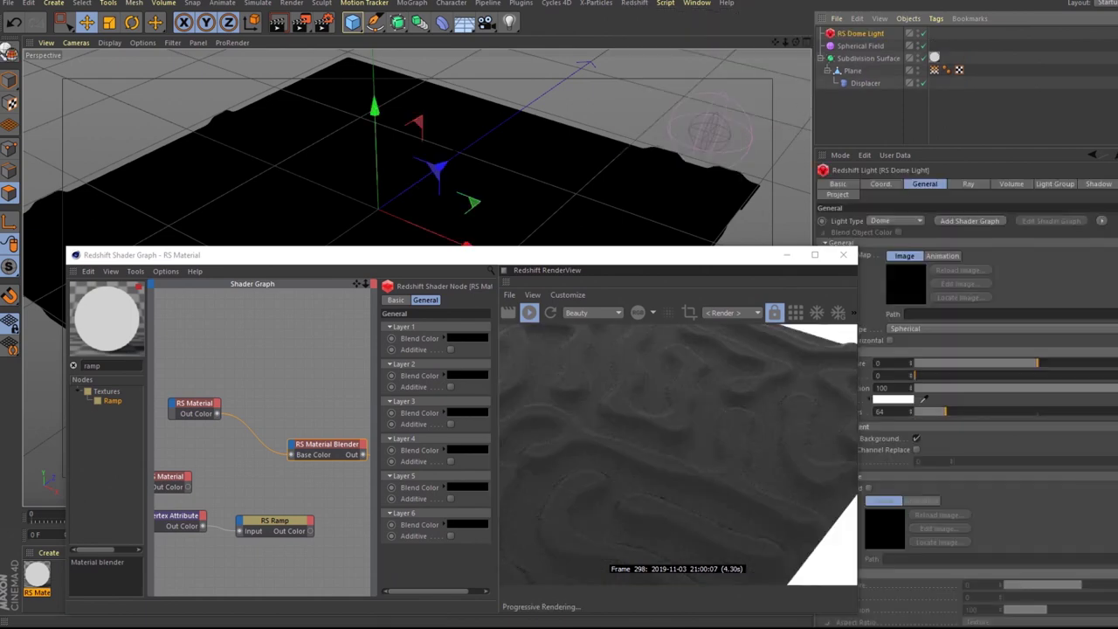
{"action": "left_click", "coordinate": [1108, 314]}
{"action": "left_click", "coordinate": [362, 102]}
{"action": "double_click", "coordinate": [363, 102]}
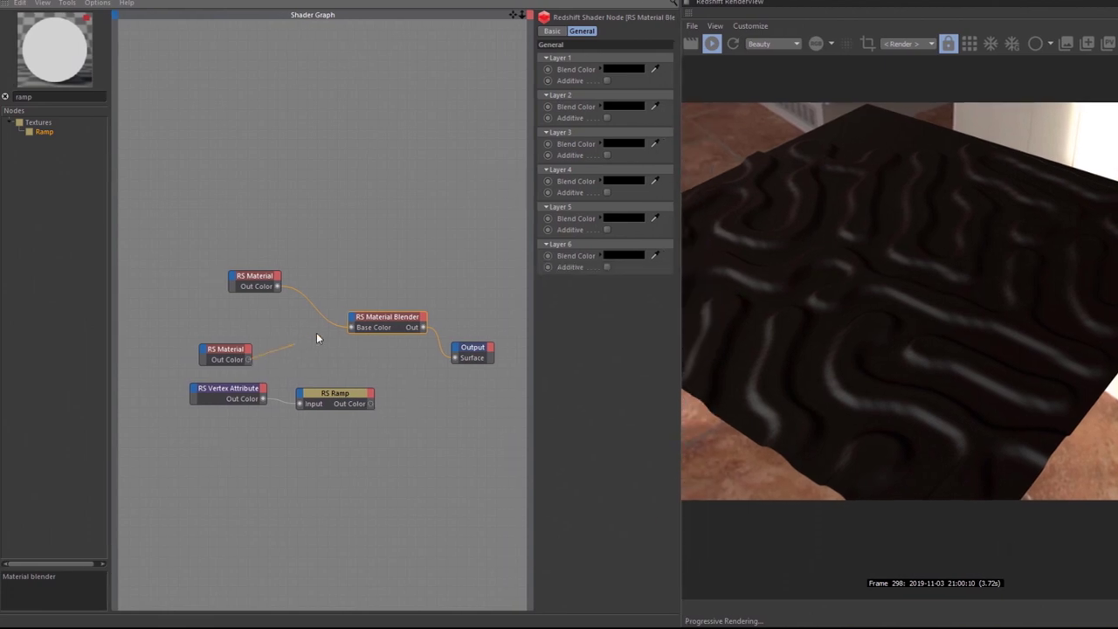
Wire the Gold material into the blender's Layer 1 and the Ramp into Blend Color 1
{"action": "left_click_drag", "start_coordinate": [316, 336], "coordinate": [366, 330]}
{"action": "left_click", "coordinate": [433, 343]}
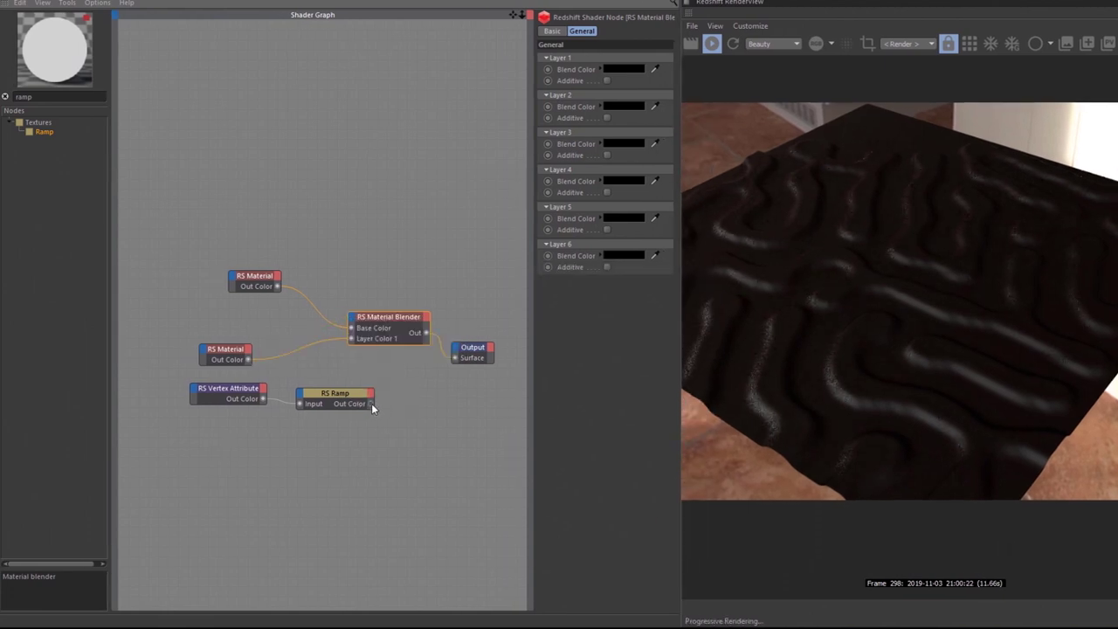
{"action": "left_click_drag", "start_coordinate": [372, 404], "coordinate": [372, 335]}
{"action": "left_click", "coordinate": [429, 350]}
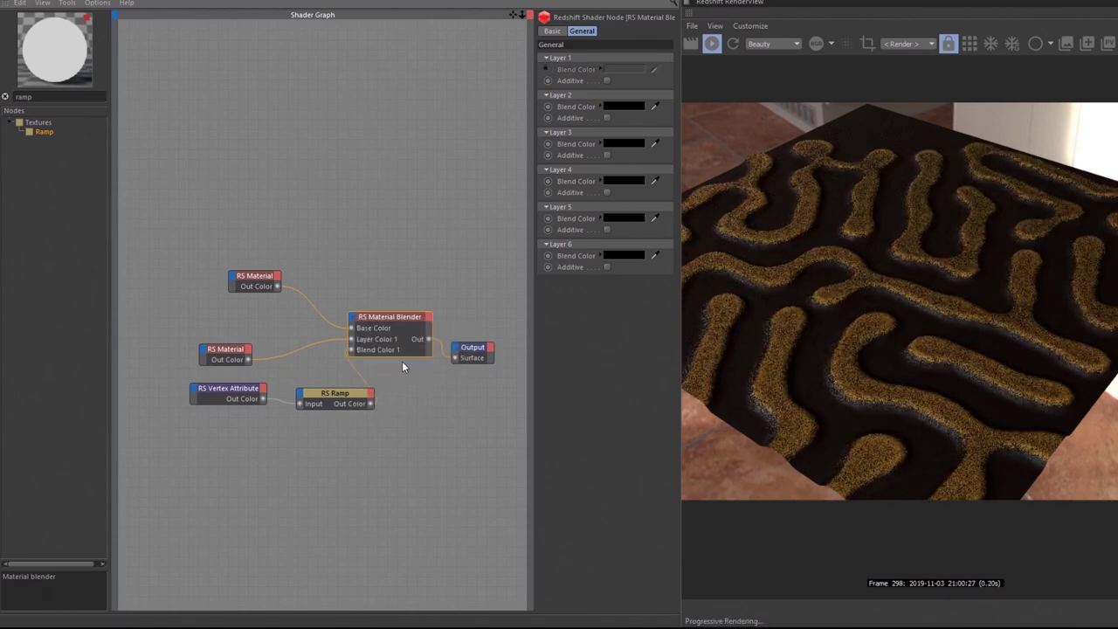
{"action": "left_click", "coordinate": [233, 351]}
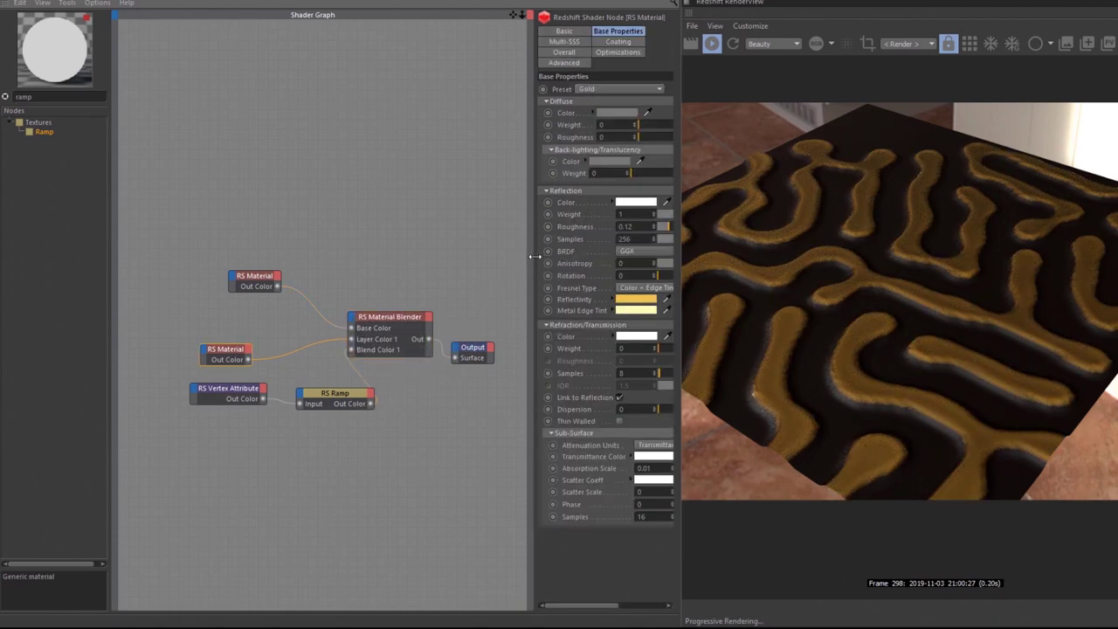
{"action": "left_click_drag", "start_coordinate": [534, 256], "coordinate": [487, 253]}
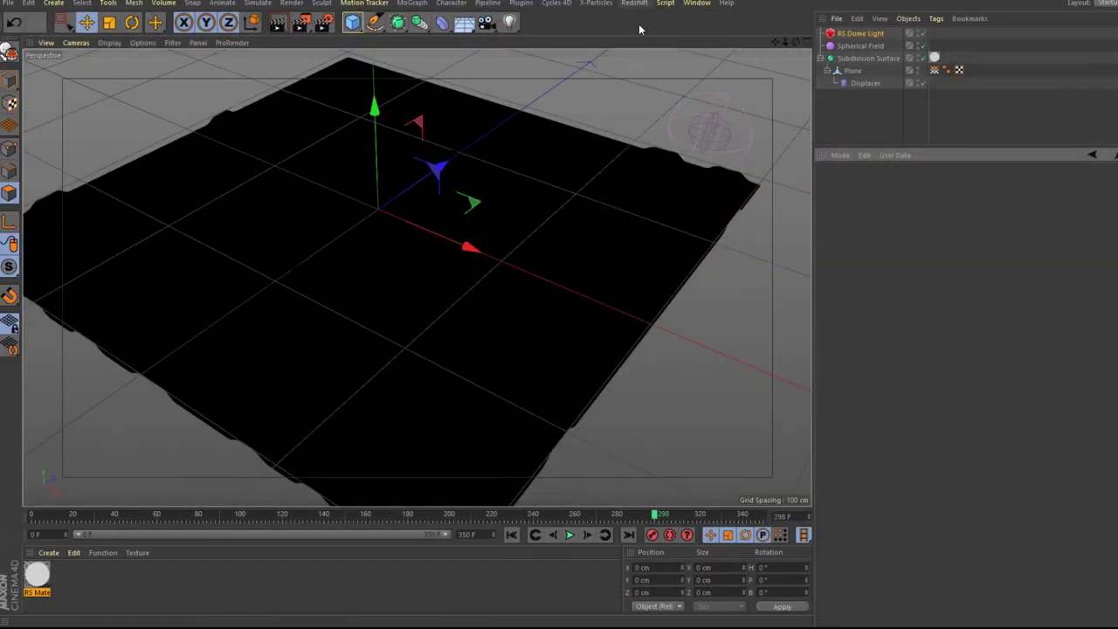
{"action": "left_click", "coordinate": [635, 4]}
Open the Redshift RenderView, start the IPR render, and orbit around the displaced plane
{"action": "left_click", "coordinate": [673, 90]}
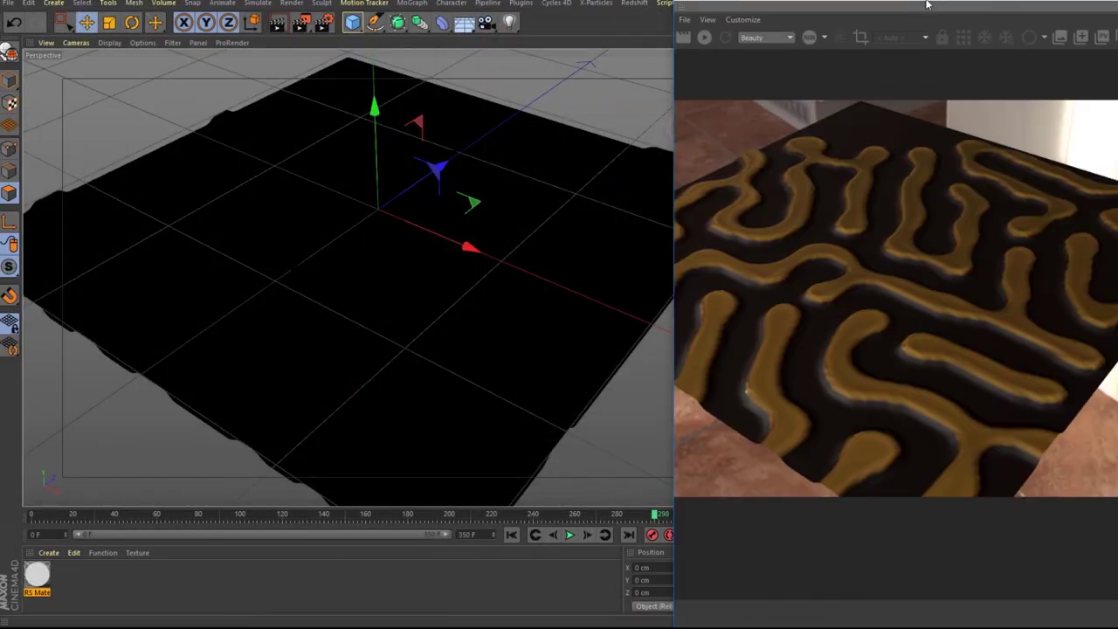
{"action": "left_click", "coordinate": [934, 70]}
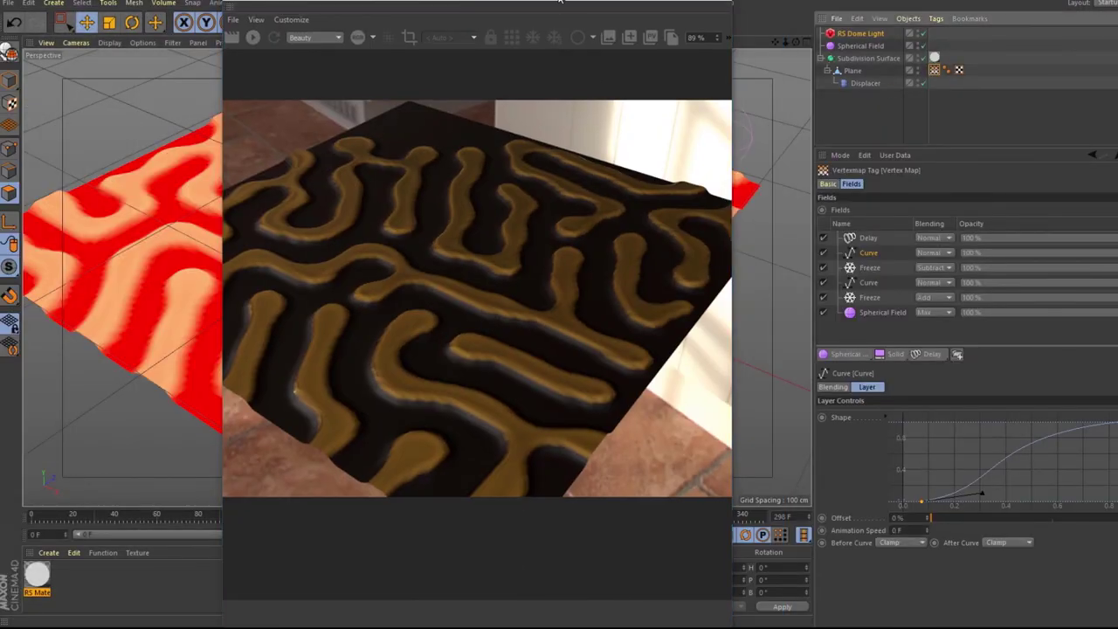
{"action": "left_click_drag", "start_coordinate": [560, 1], "coordinate": [583, 57]}
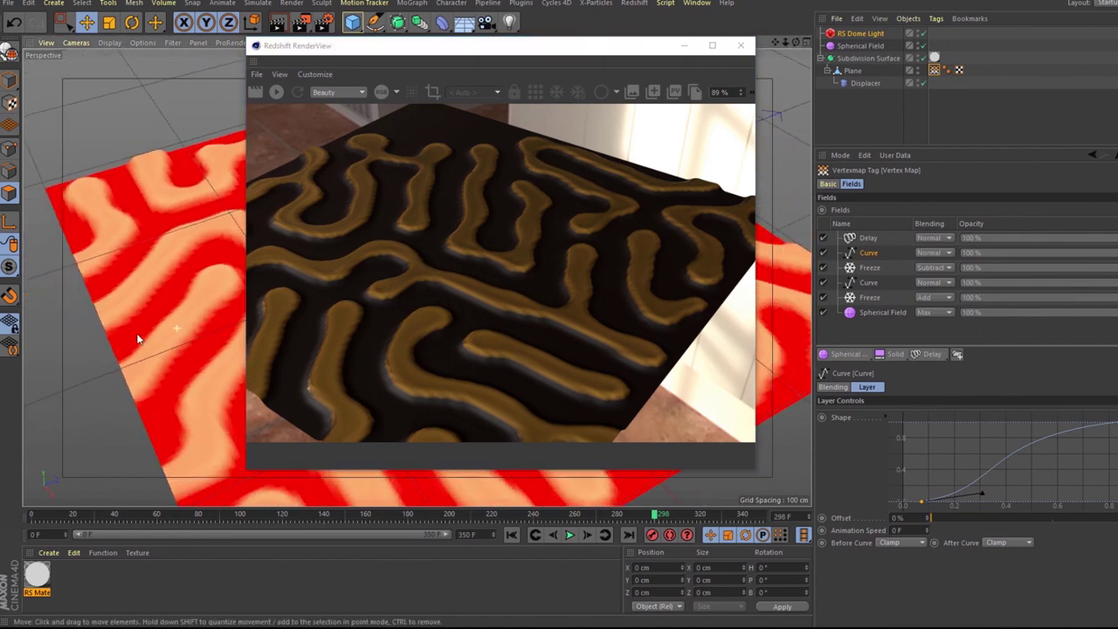
{"action": "left_click", "coordinate": [276, 94]}
{"action": "mouse_move", "coordinate": [190, 309]}
{"action": "left_mouse_down", "text": "alt"}
{"action": "mouse_move", "coordinate": [152, 299]}
{"action": "mouse_move", "coordinate": [151, 251]}
{"action": "mouse_move", "coordinate": [166, 264]}
{"action": "mouse_move", "coordinate": [153, 249]}
{"action": "left_mouse_up", "text": "alt"}
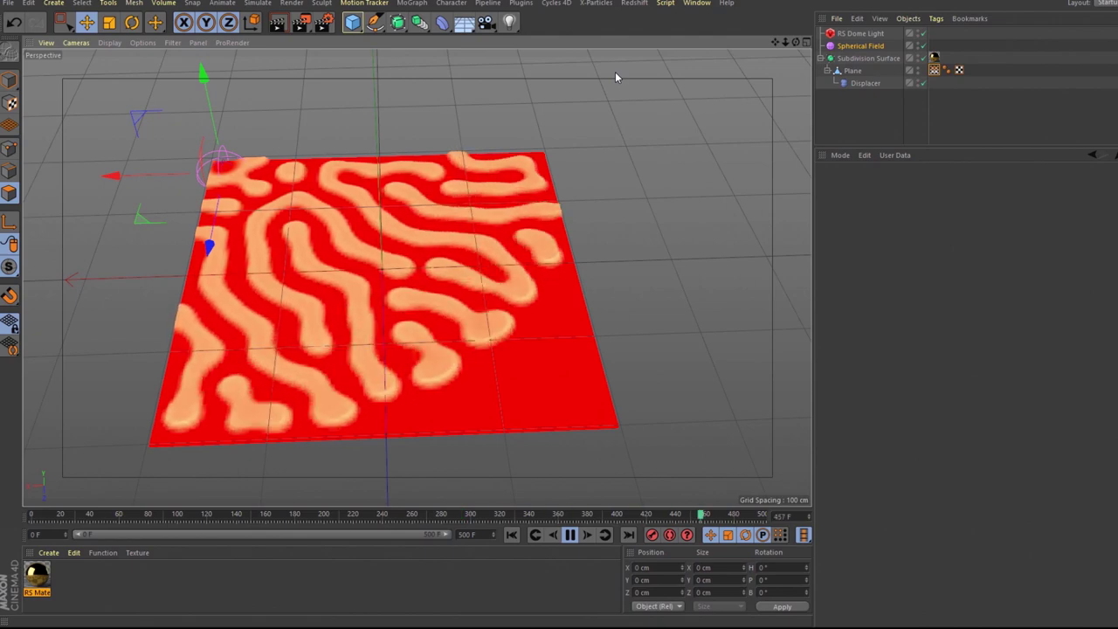
Stop the timeline playback, then stop the rendered sequence playback in the Picture Viewer
{"action": "left_click", "coordinate": [570, 535]}
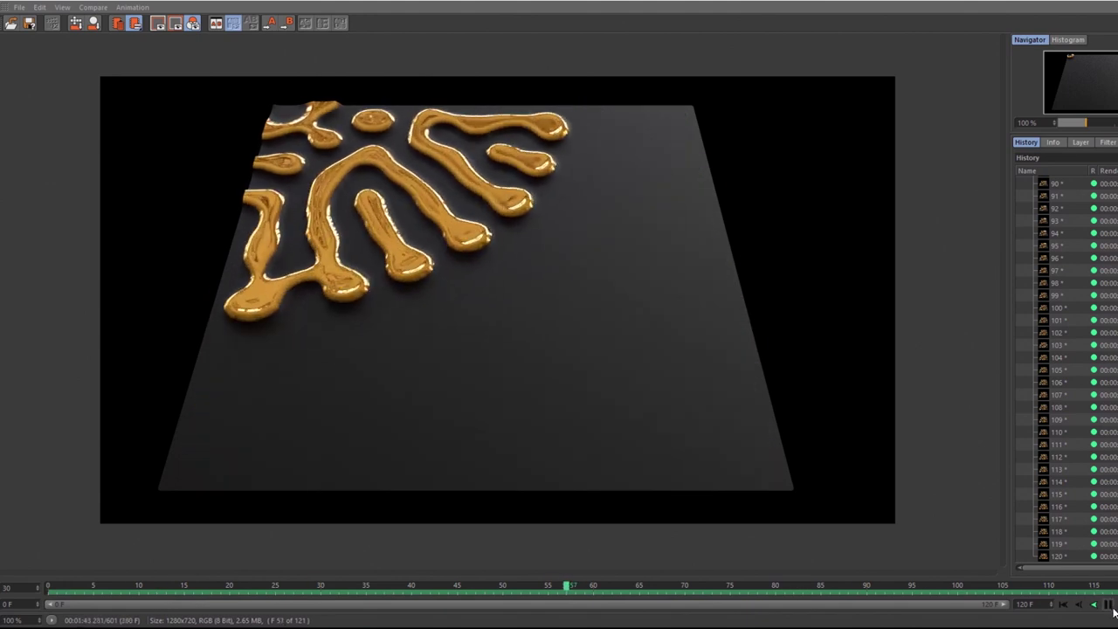
{"action": "left_click", "coordinate": [1109, 605]}
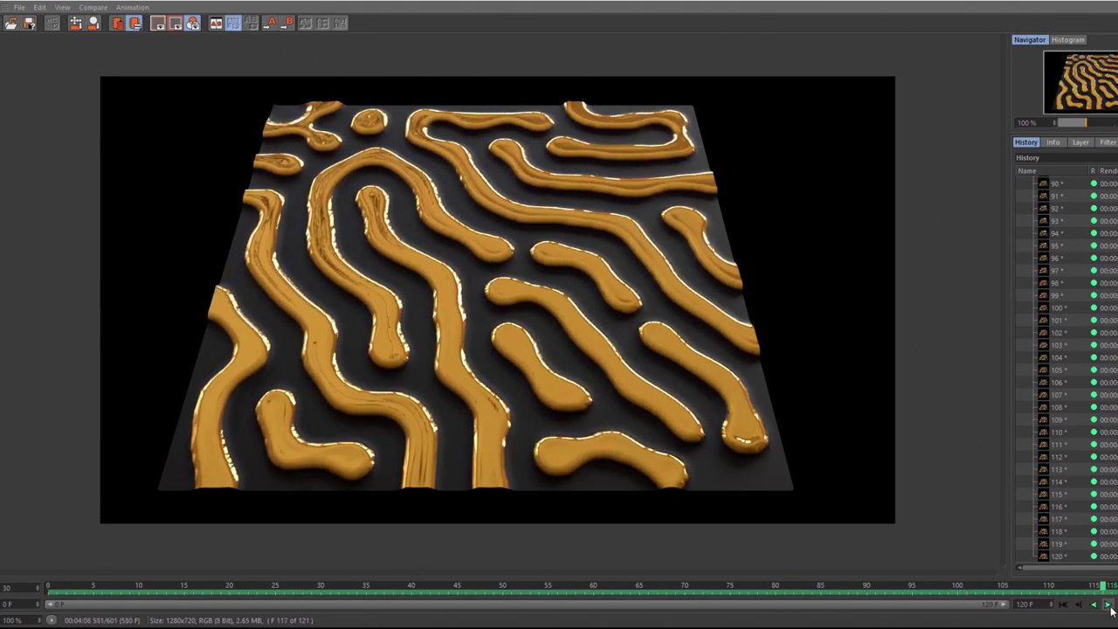